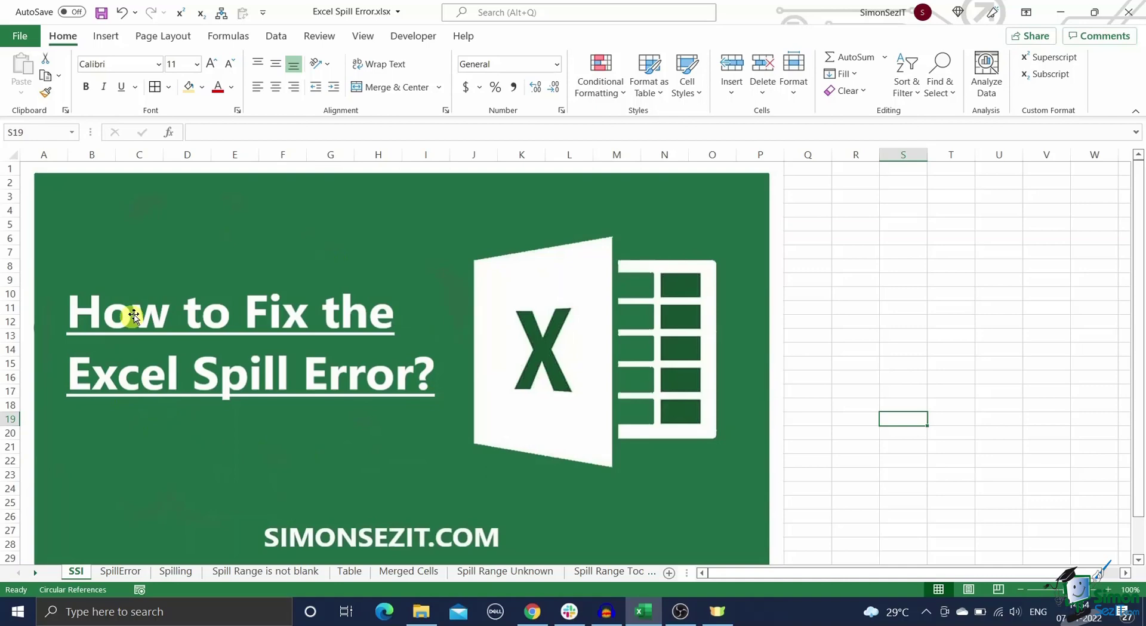
Step: On the SpillError sheet, examine =SORT(C3:C9) in D3, whose spill is blocked by a stray 'd' in D5
click(120, 571)
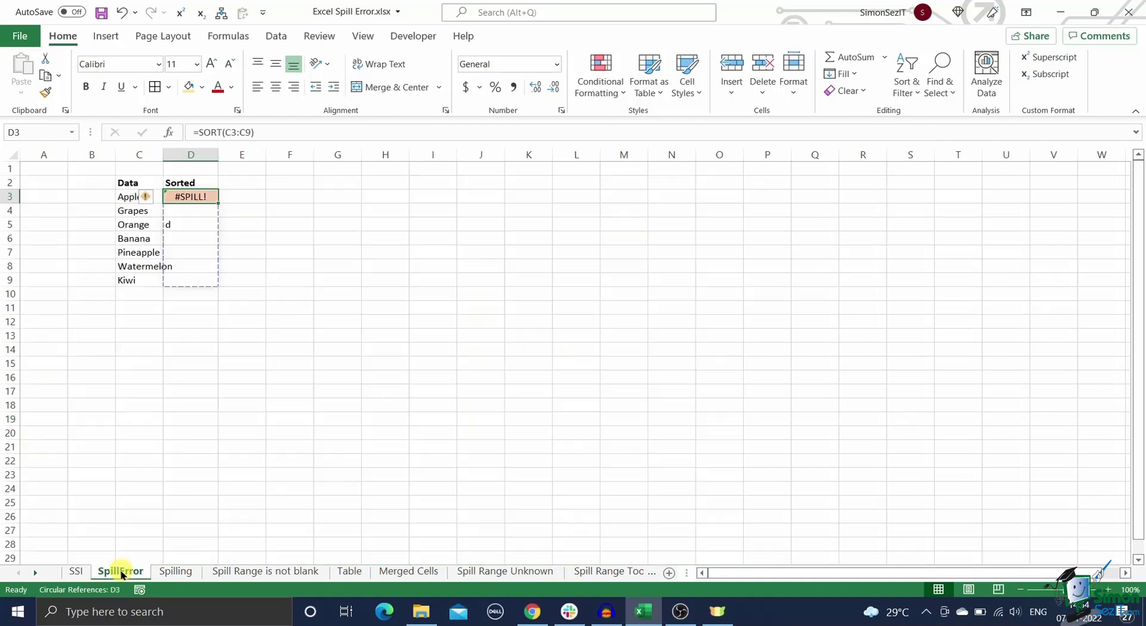
click(154, 372)
click(191, 194)
click(152, 306)
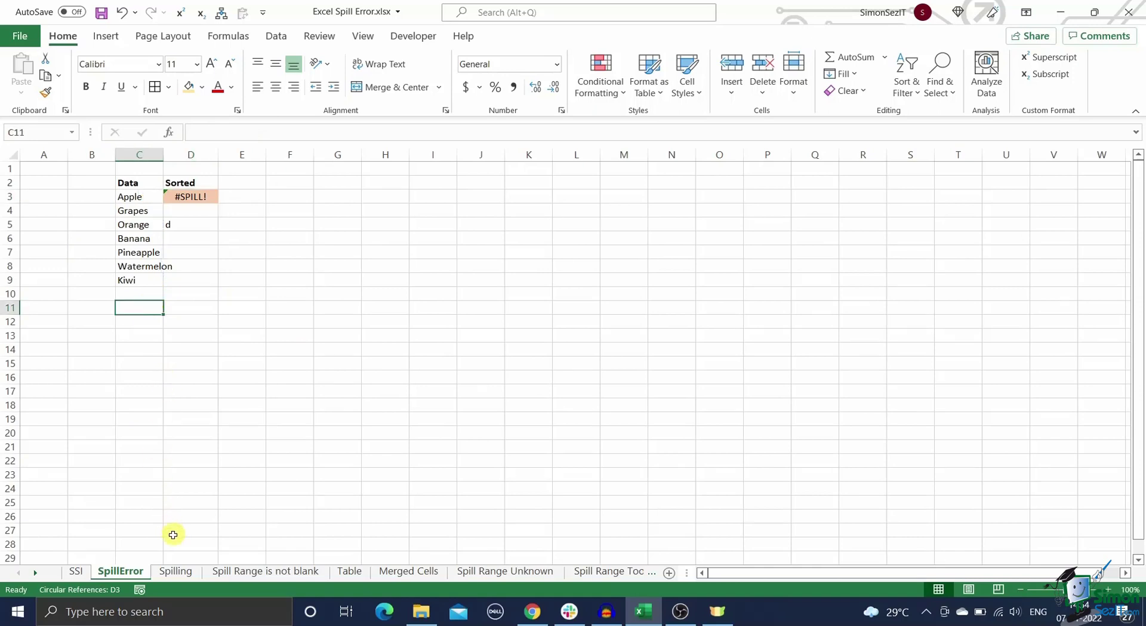
Step: On the Spilling sheet, clear the old sorted values from C2:C8 and dismiss the circular reference warning
click(168, 572)
click(373, 447)
drag(190, 179, 199, 266)
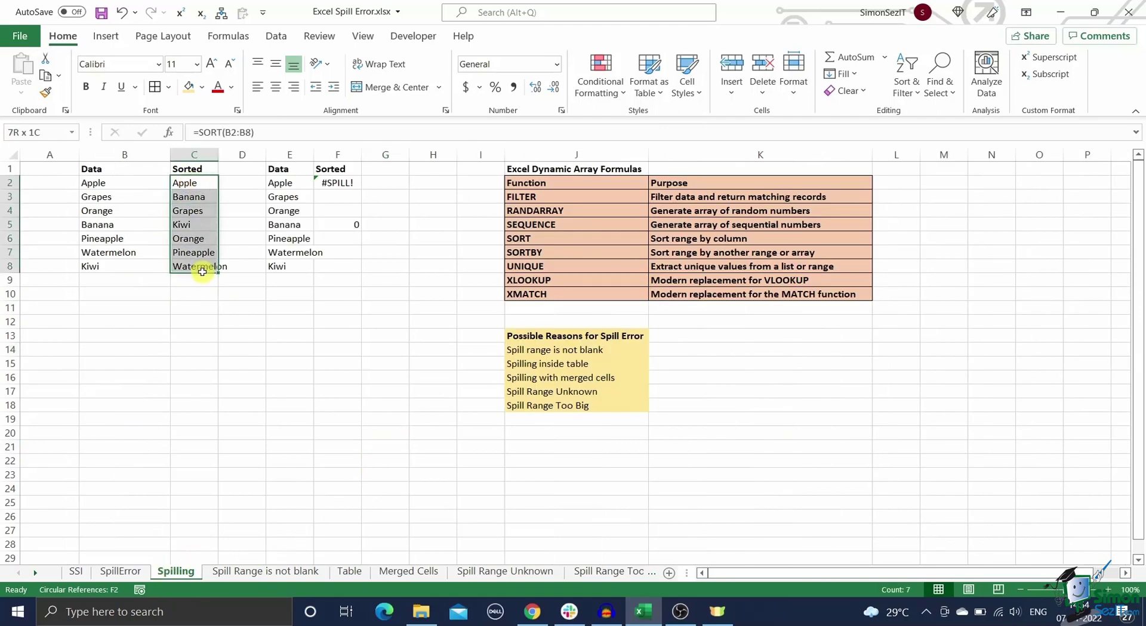
key(Delete)
click(289, 321)
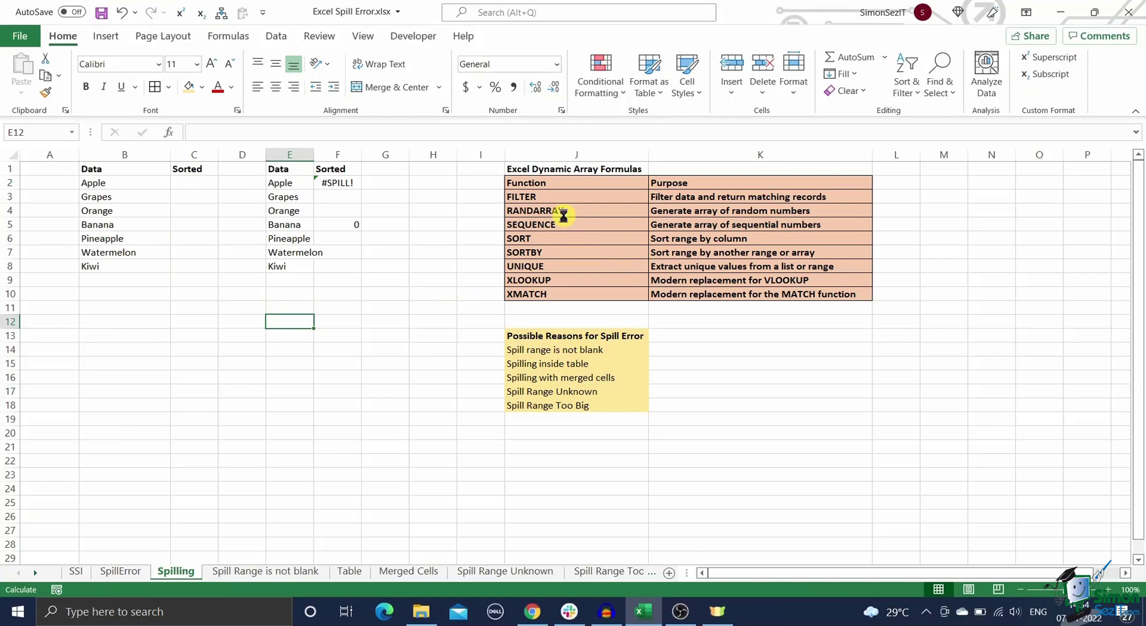
click(551, 350)
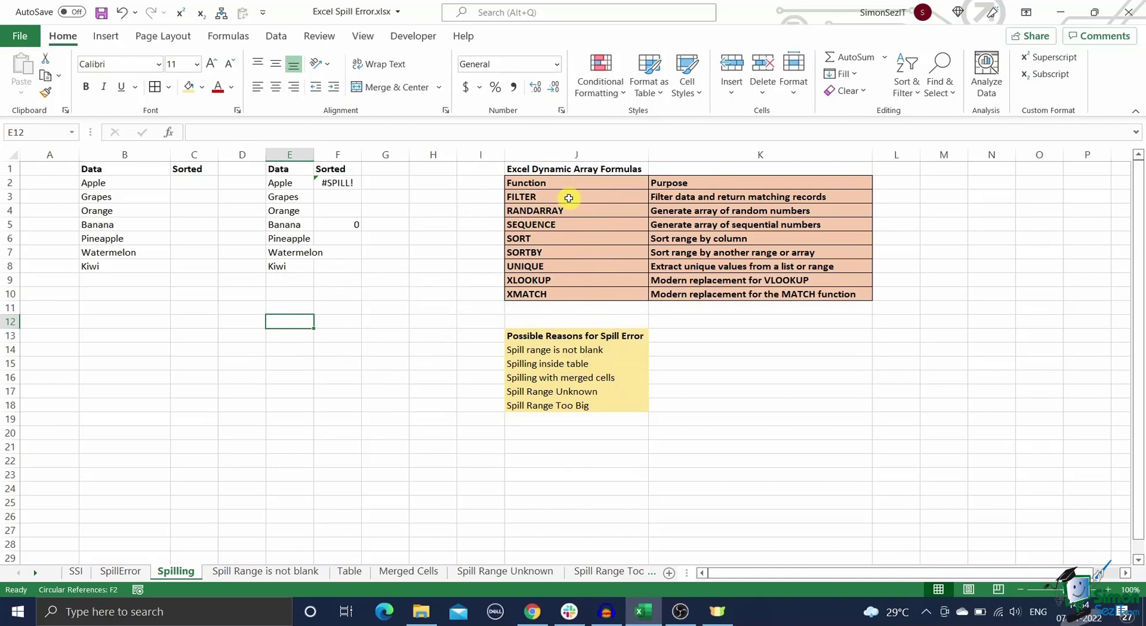
Step: Enter =SORT(B2:B8) in C2 so the seven fruits spill alphabetically down C2:C8
click(188, 185)
text(=)
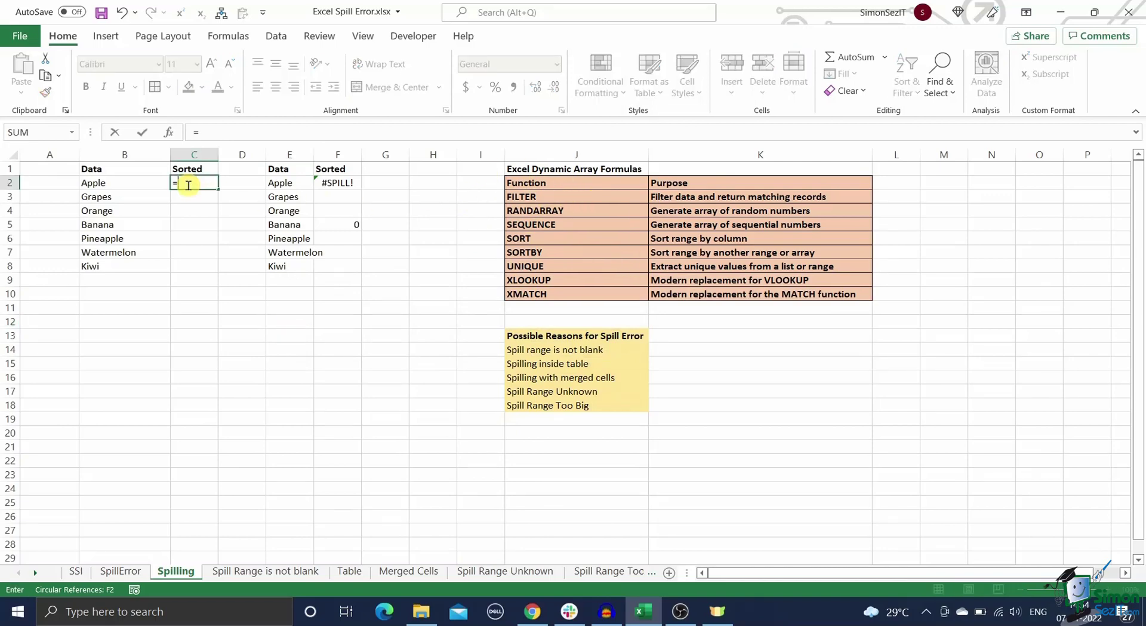
text(SORT(B)
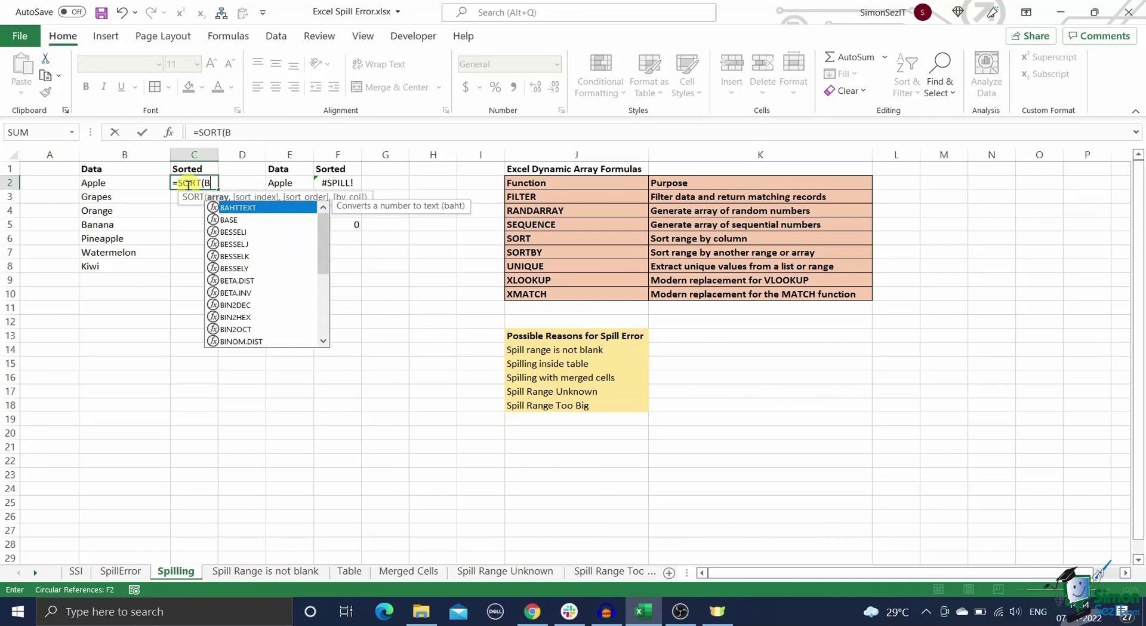
text(2:B8)
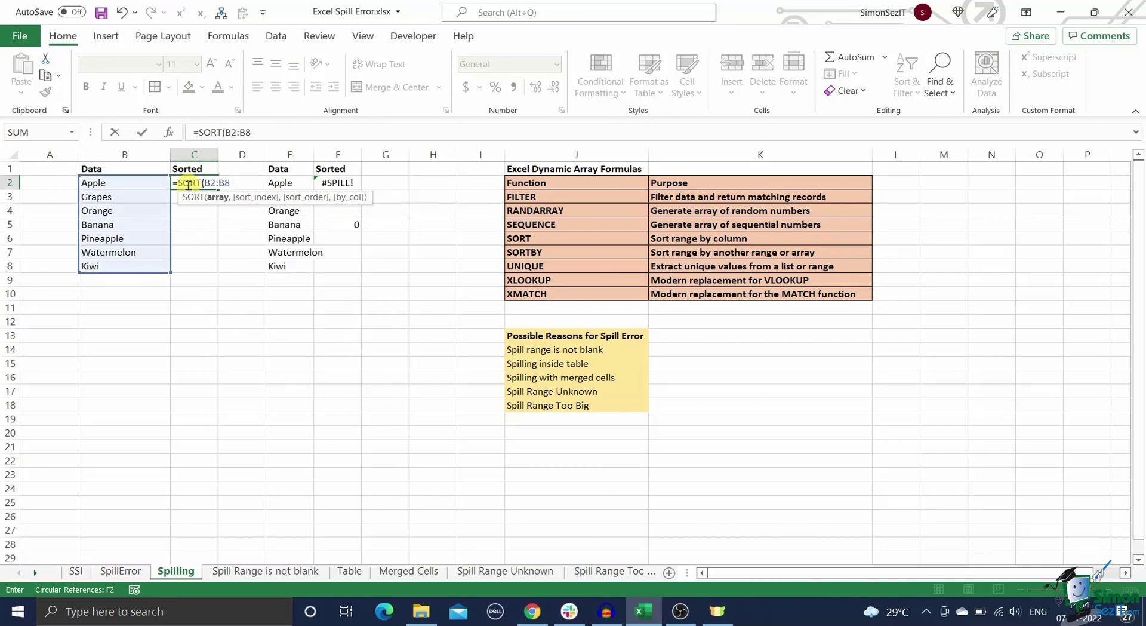
text())
key(Return)
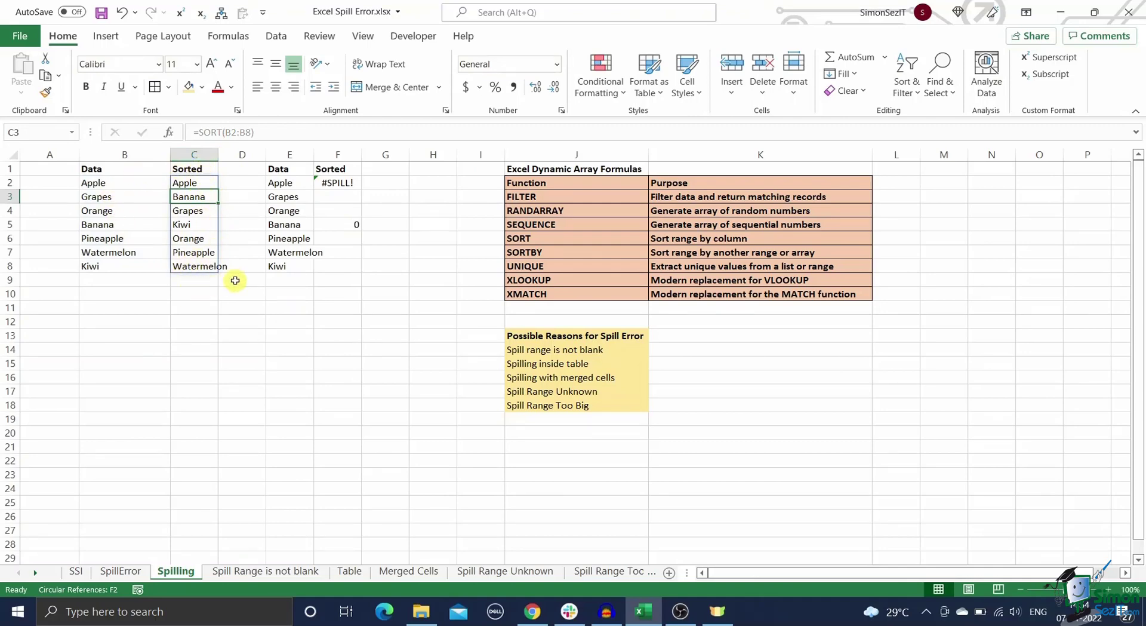
click(249, 251)
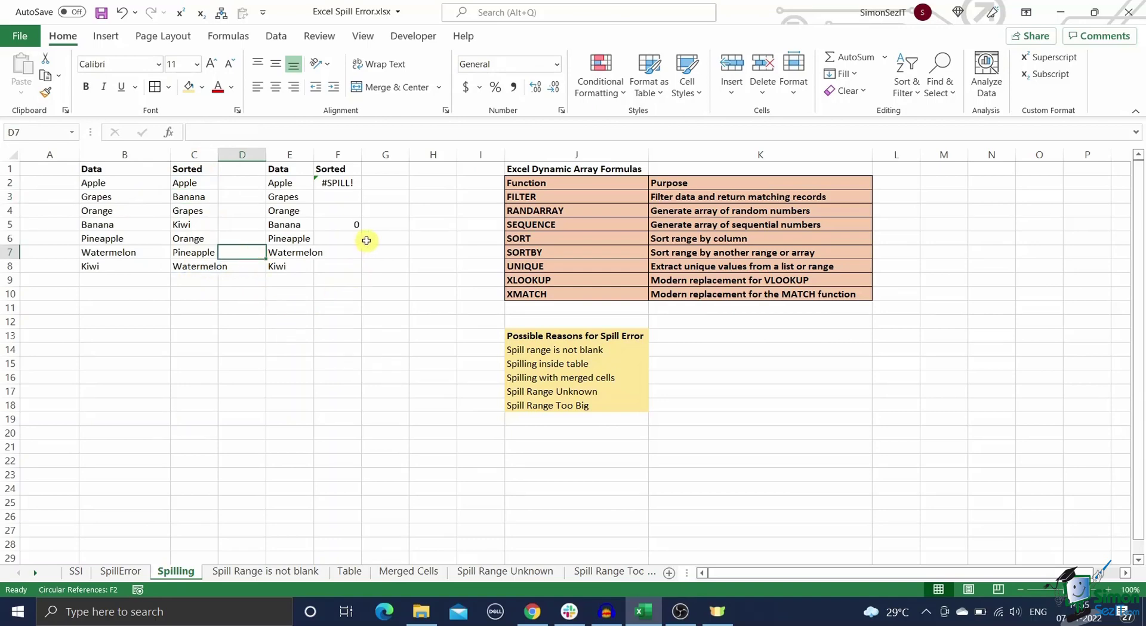
click(350, 224)
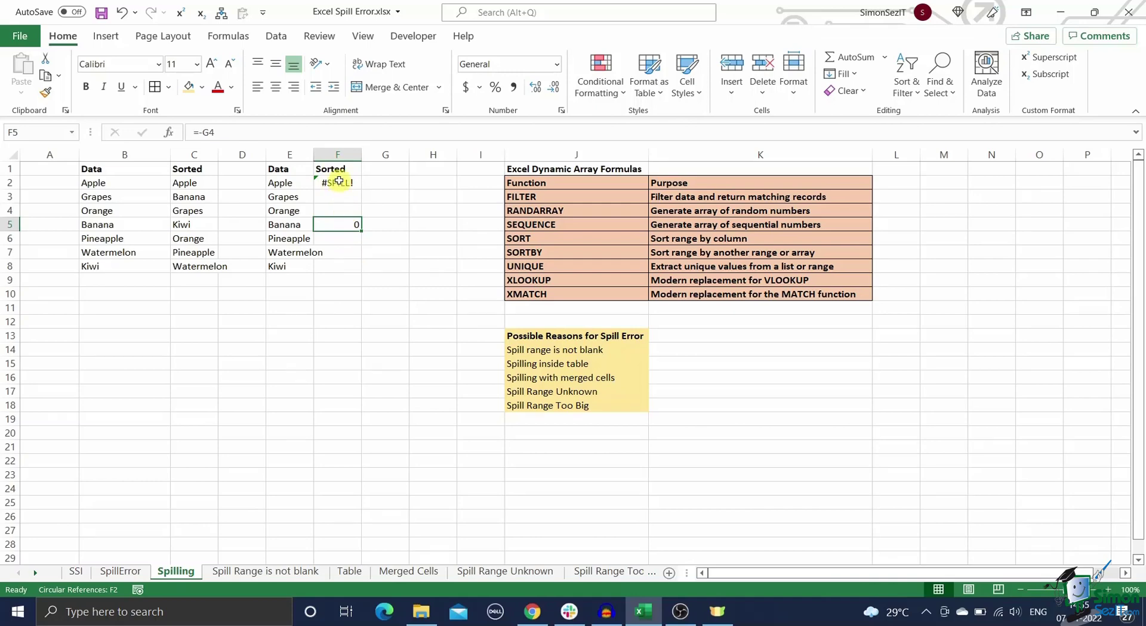
click(399, 262)
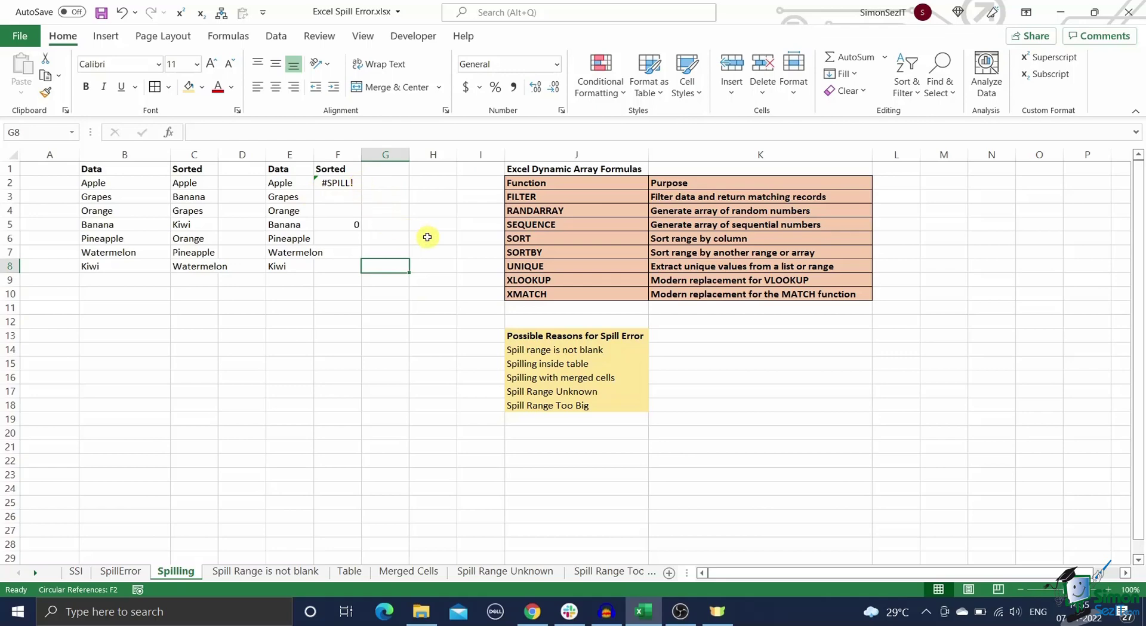
click(322, 184)
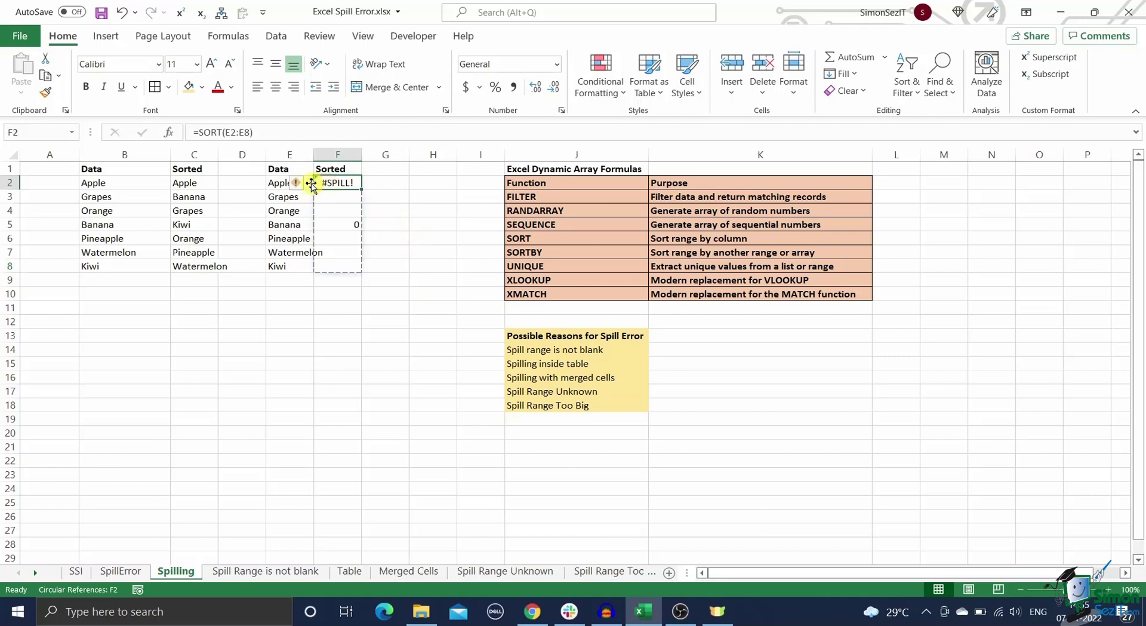
click(296, 184)
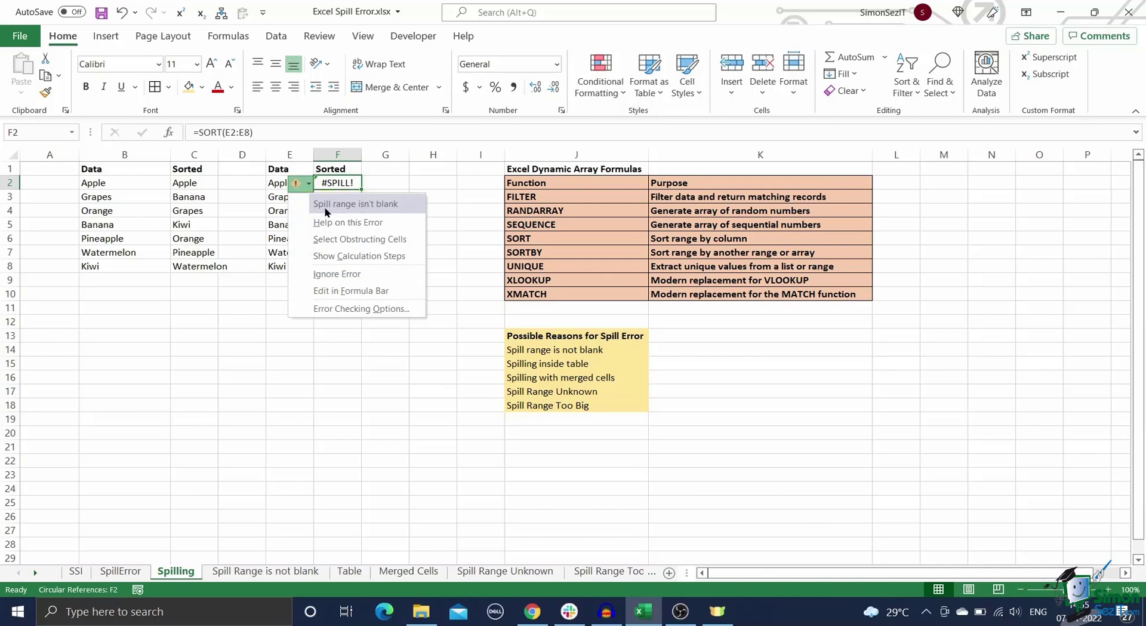
click(476, 269)
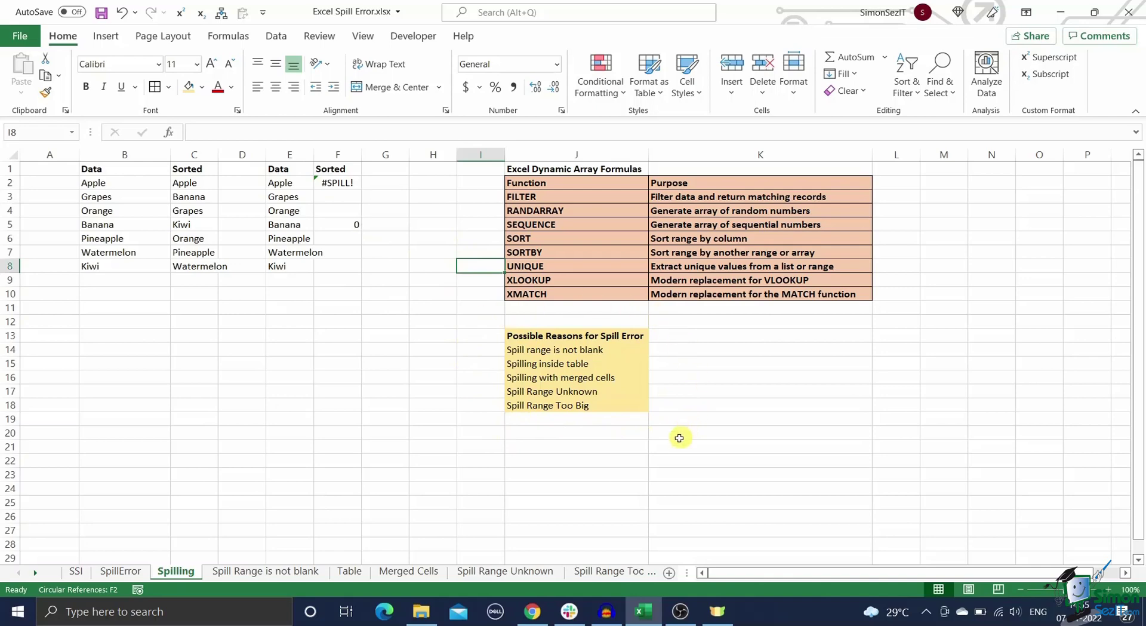
Step: On the 'Spill Range is not blank' sheet, delete the stray D in D6 so D3's sort spills
click(296, 571)
click(206, 323)
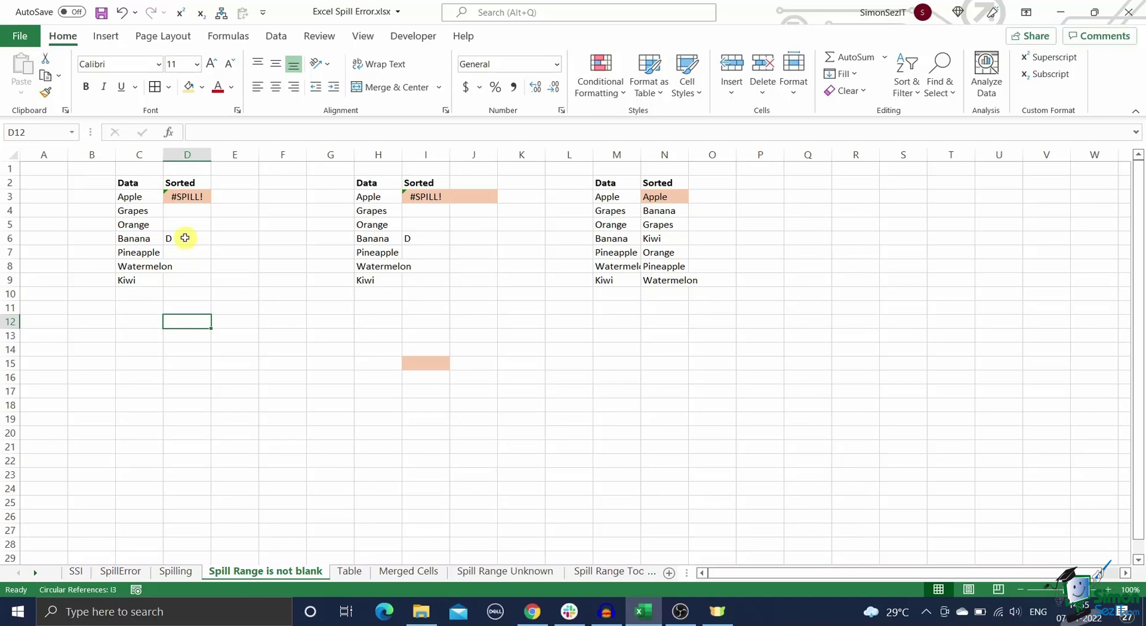
click(185, 237)
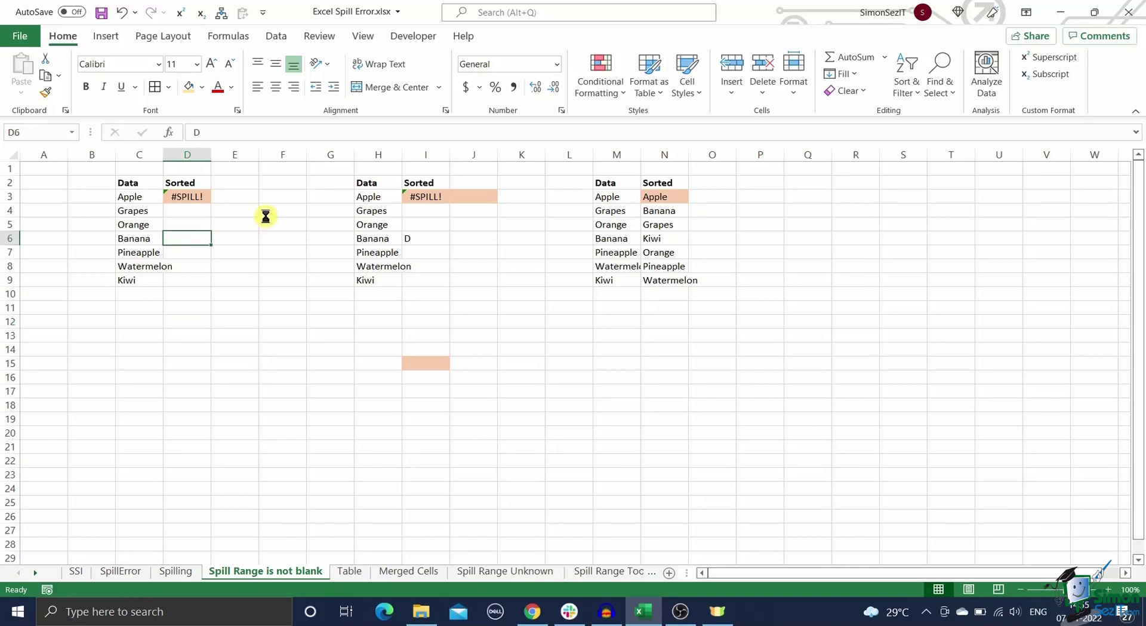
key(Delete)
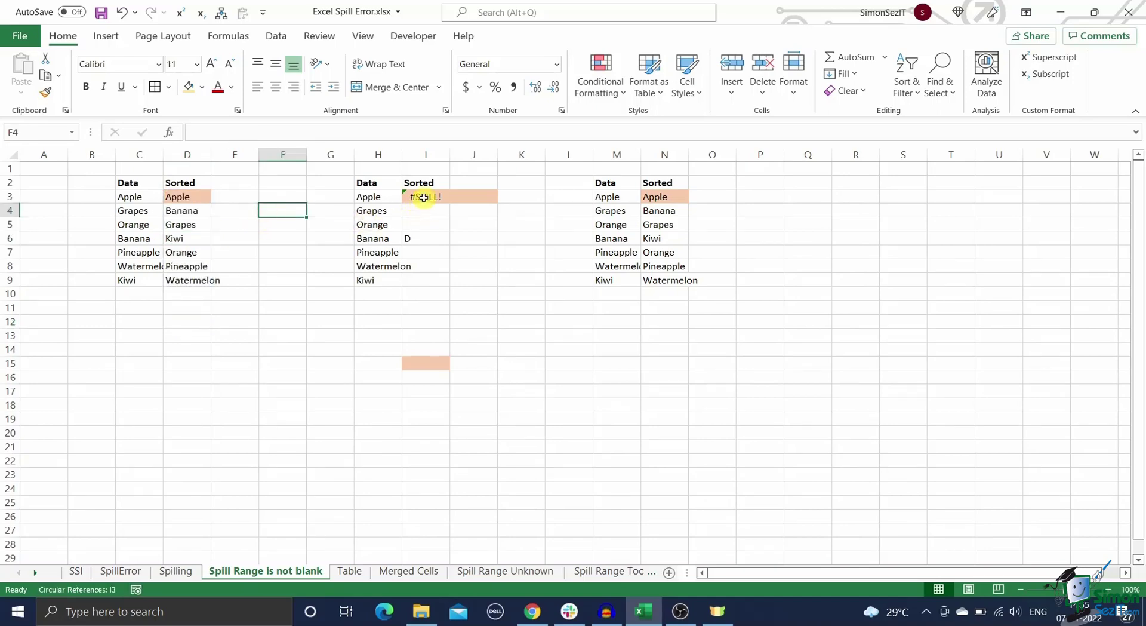
Step: Move the blocked =SORT(H3:H9) formula from I3 to J3 so it spills
click(423, 198)
key(ctrl+c)
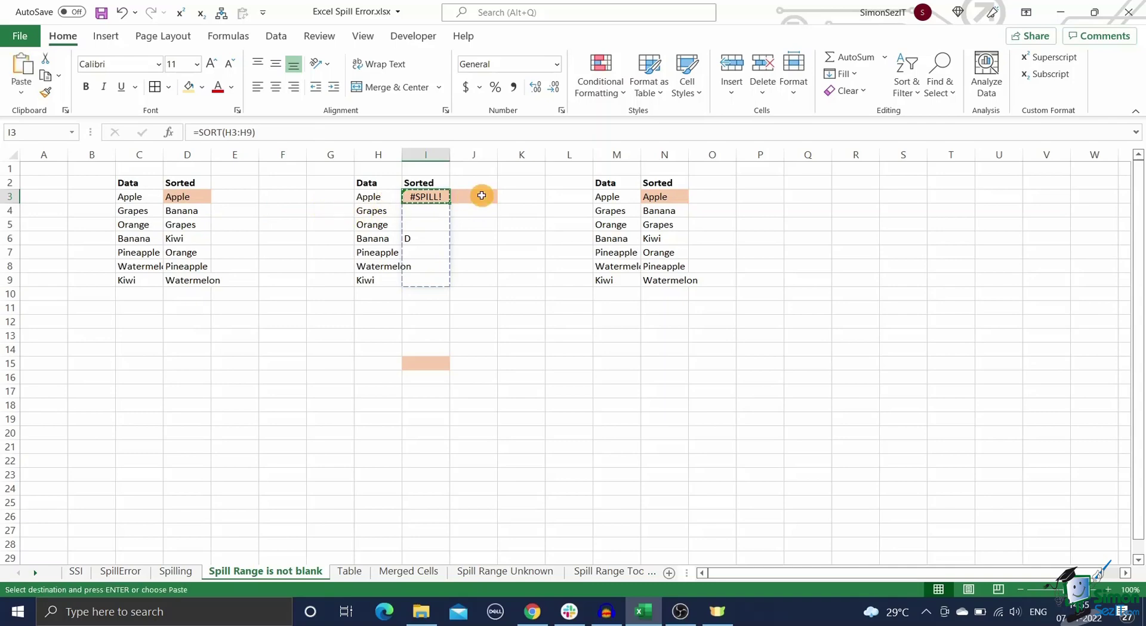
click(481, 196)
key(Return)
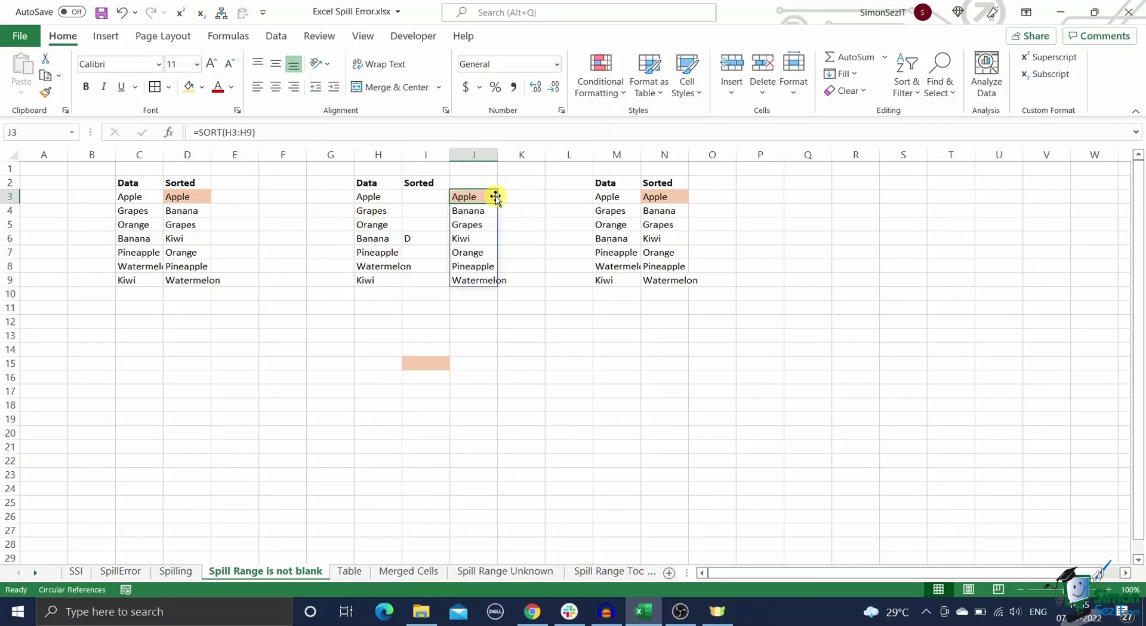
click(547, 187)
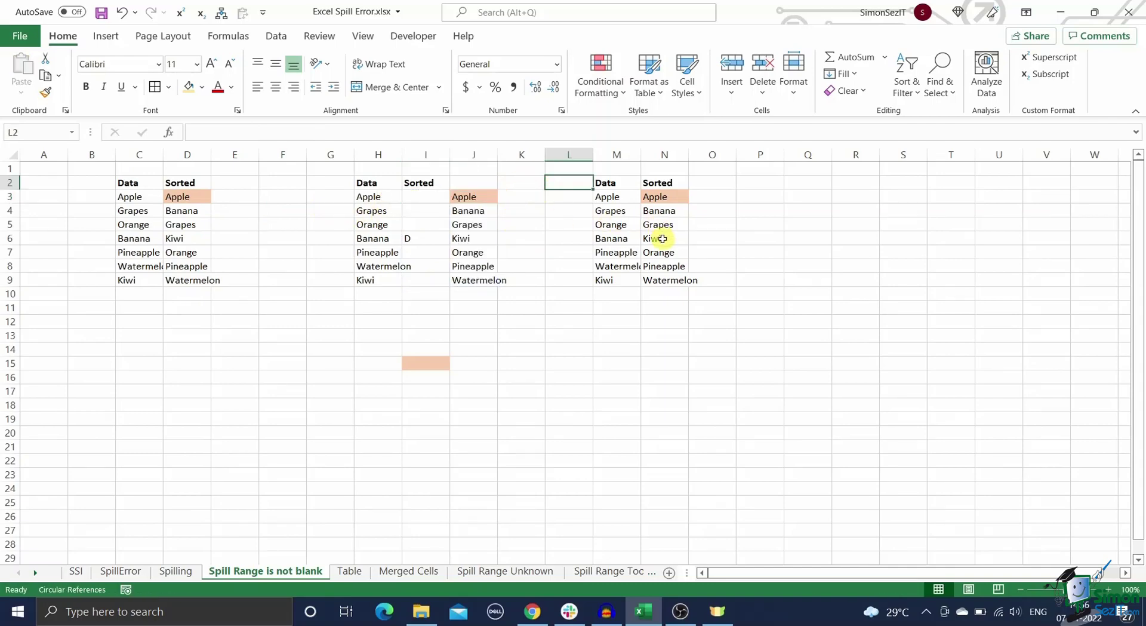
Step: Block N3's spill by entering D in N6, then locate the obstructing cell via N3's error options
click(664, 239)
text(D)
key(Return)
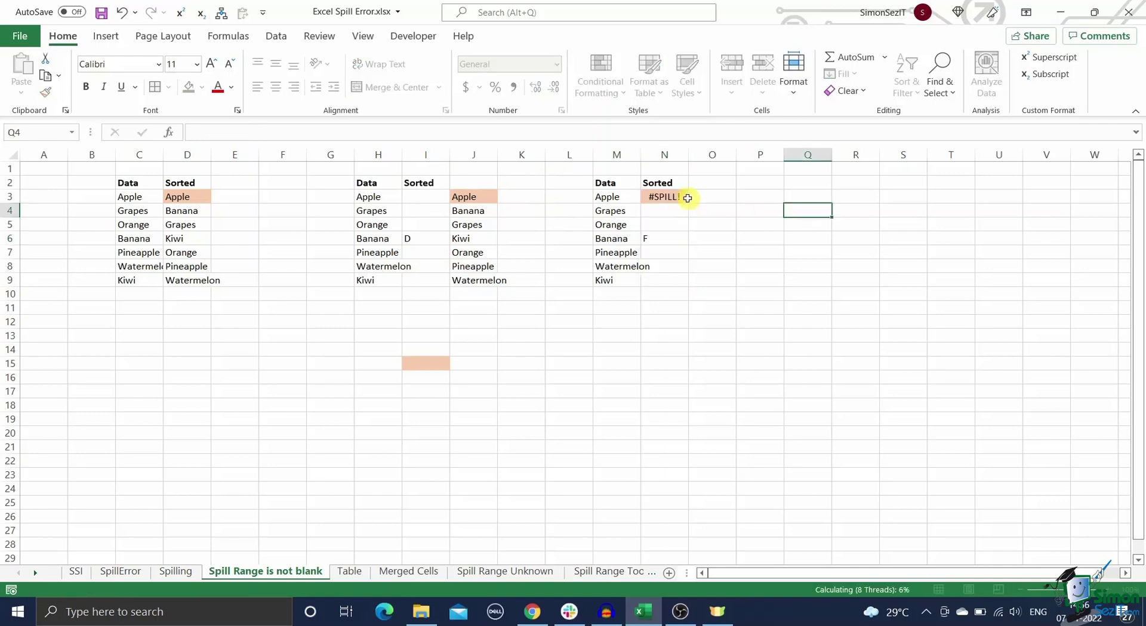
click(675, 197)
click(624, 197)
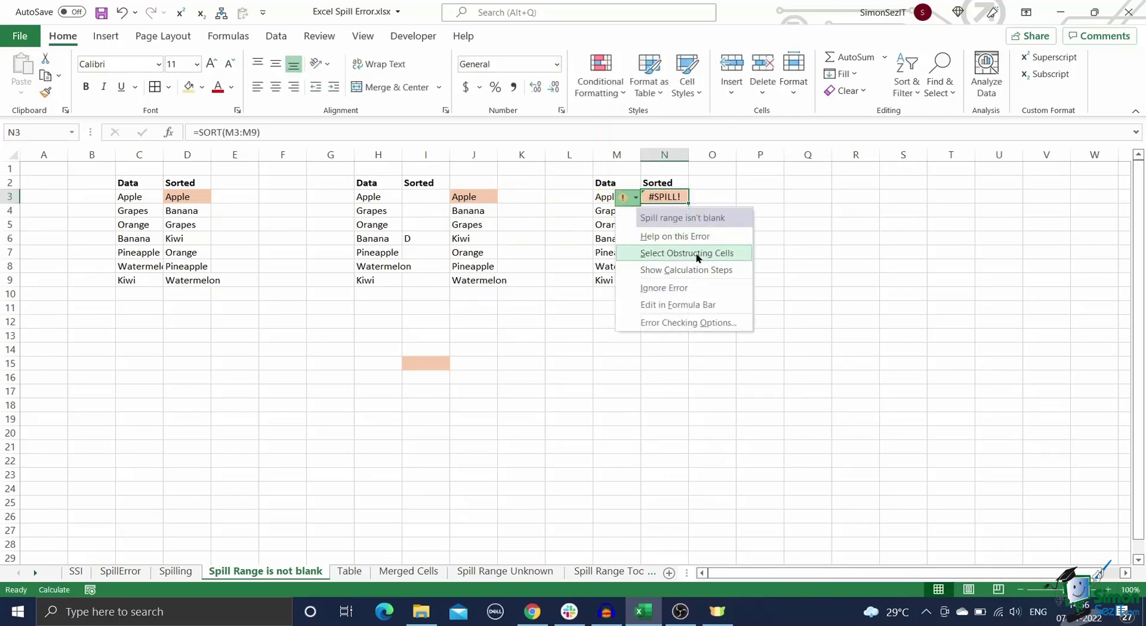
click(693, 254)
Step: Clear the stray F from N6 so column N spills, then go to the Table sheet
text(F)
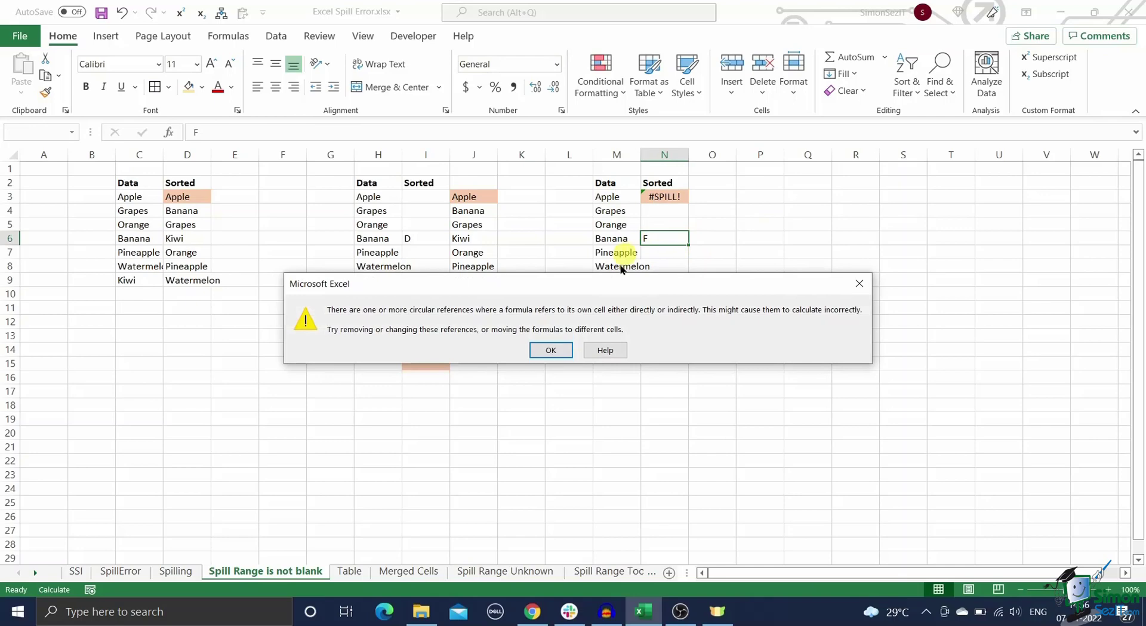
click(552, 349)
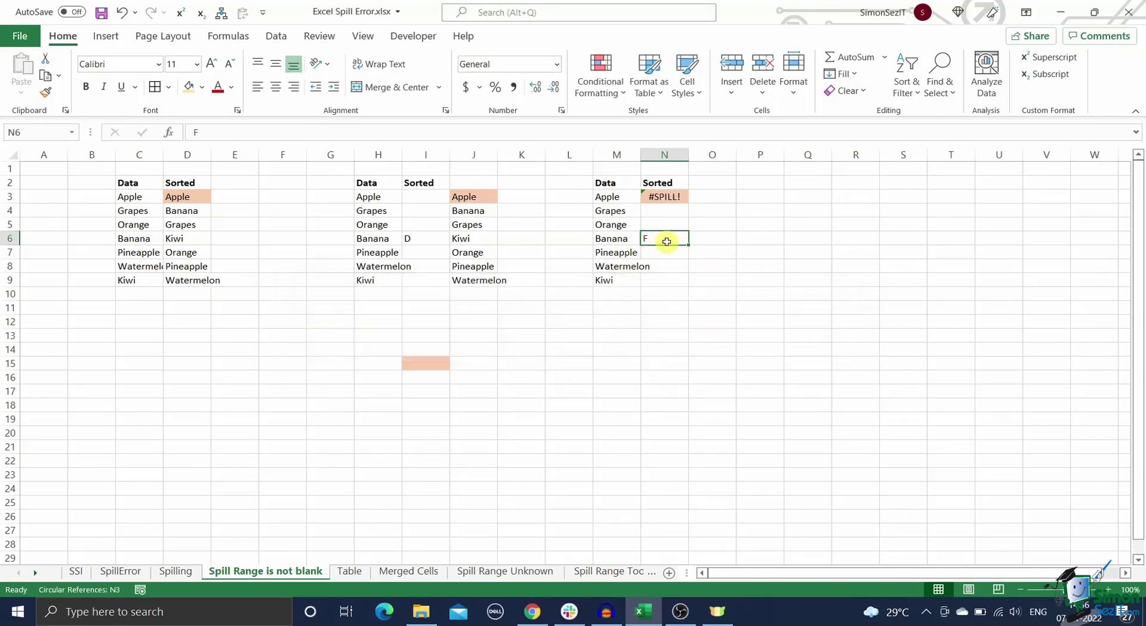
key(Delete)
click(751, 227)
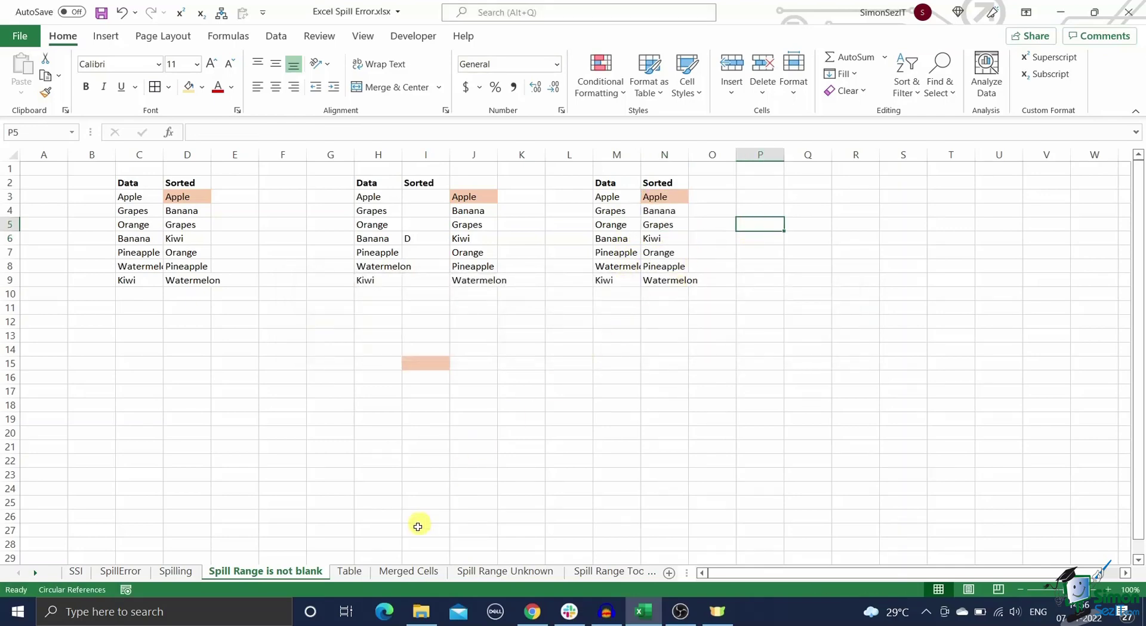
click(350, 571)
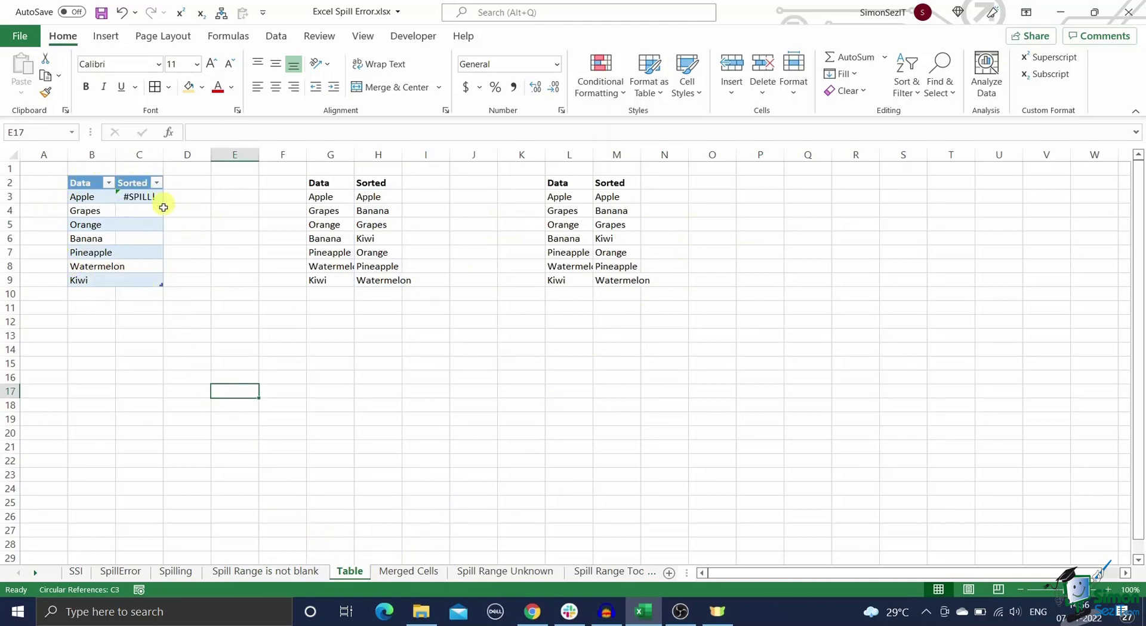
Step: Convert the Table sheet's table to a normal range with Convert to Range, then open Merged Cells
click(109, 227)
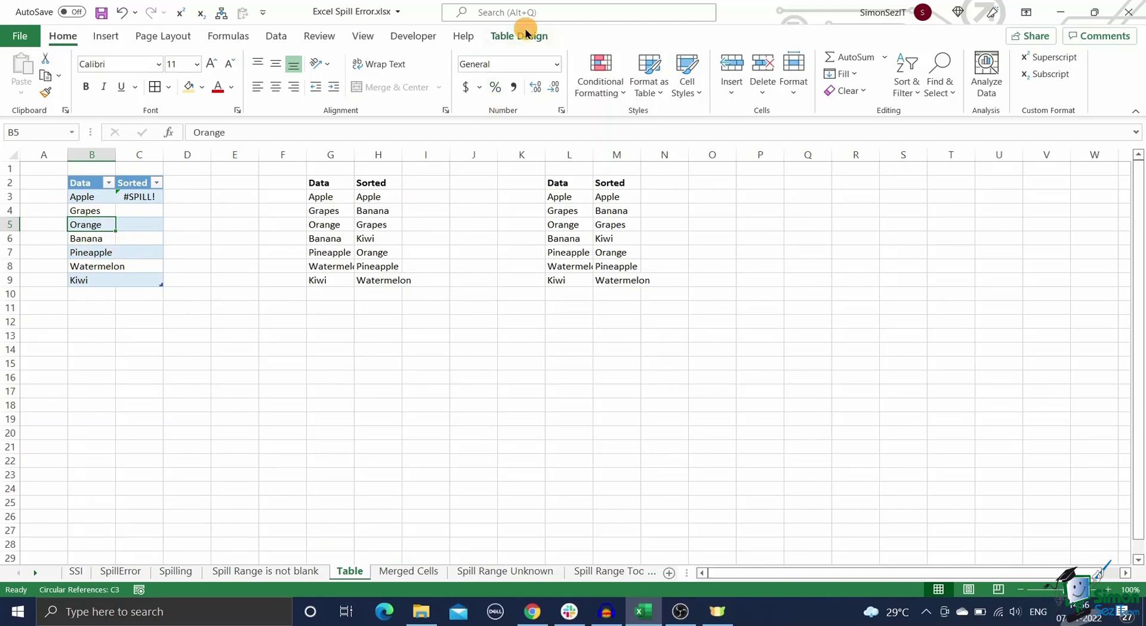
click(521, 36)
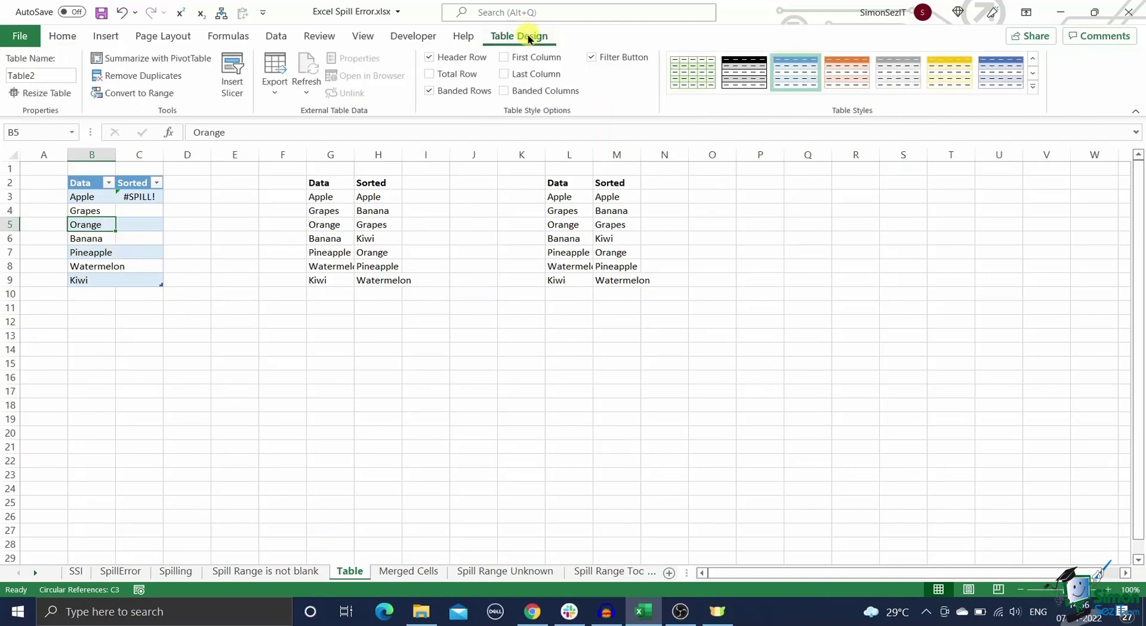
click(149, 96)
click(546, 345)
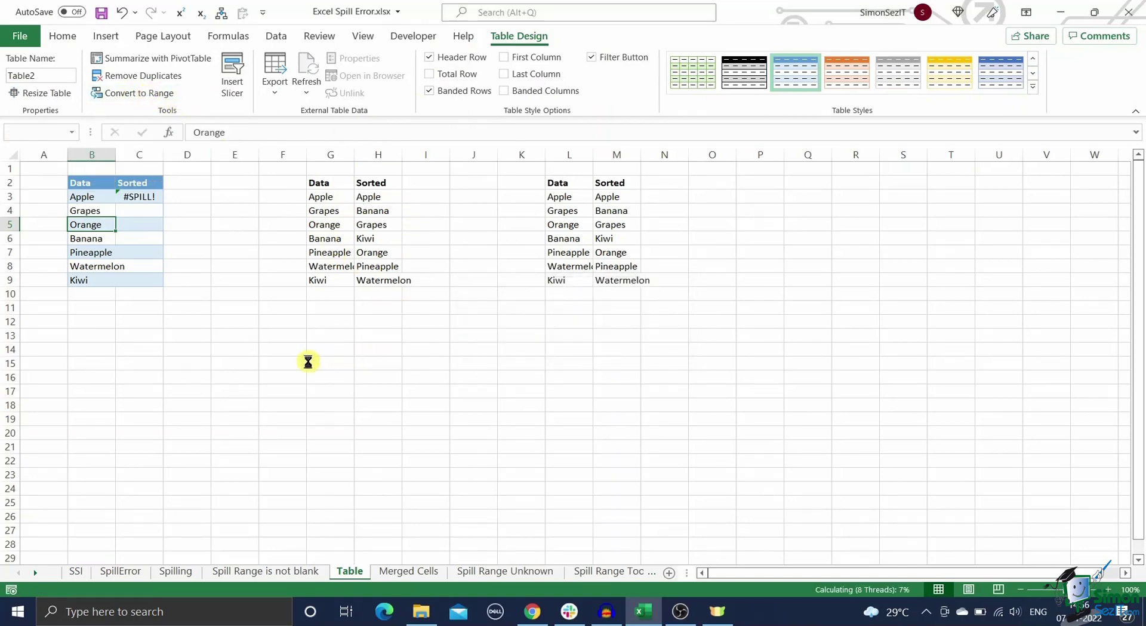
click(309, 362)
click(404, 571)
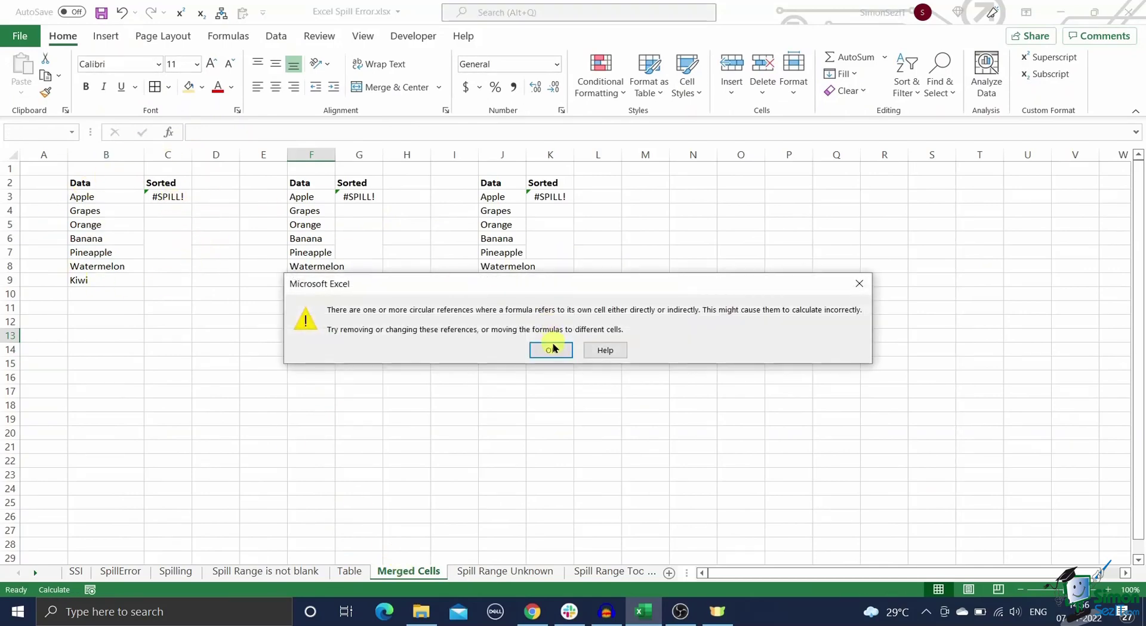
Step: Unmerge C6:C7 so the sorted list in C3 spills
click(551, 349)
click(170, 196)
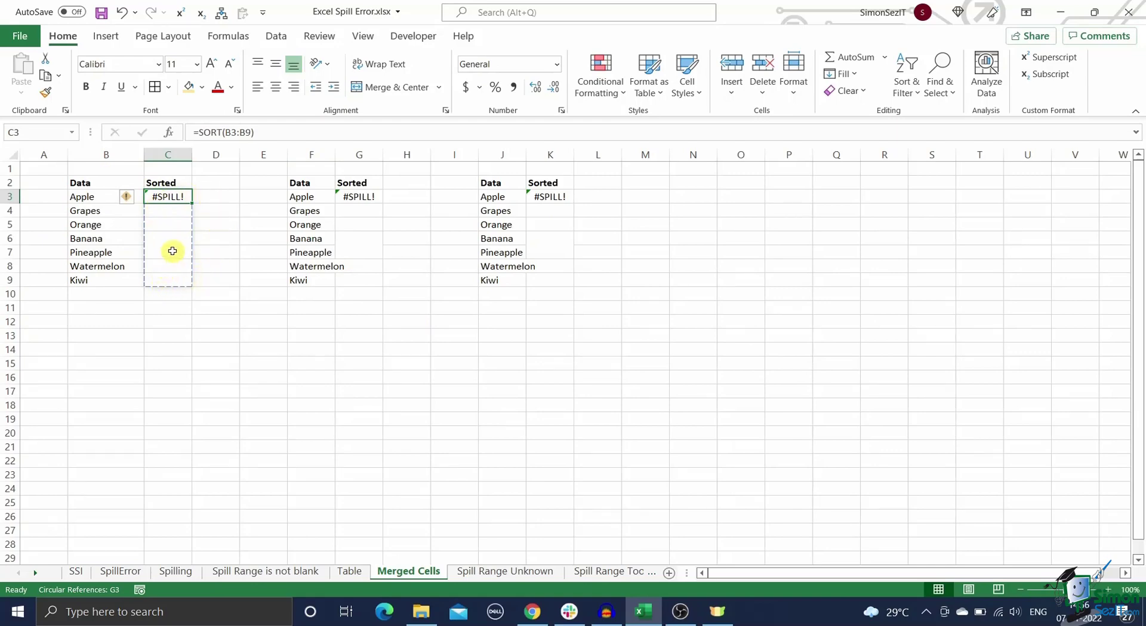
click(172, 250)
click(412, 88)
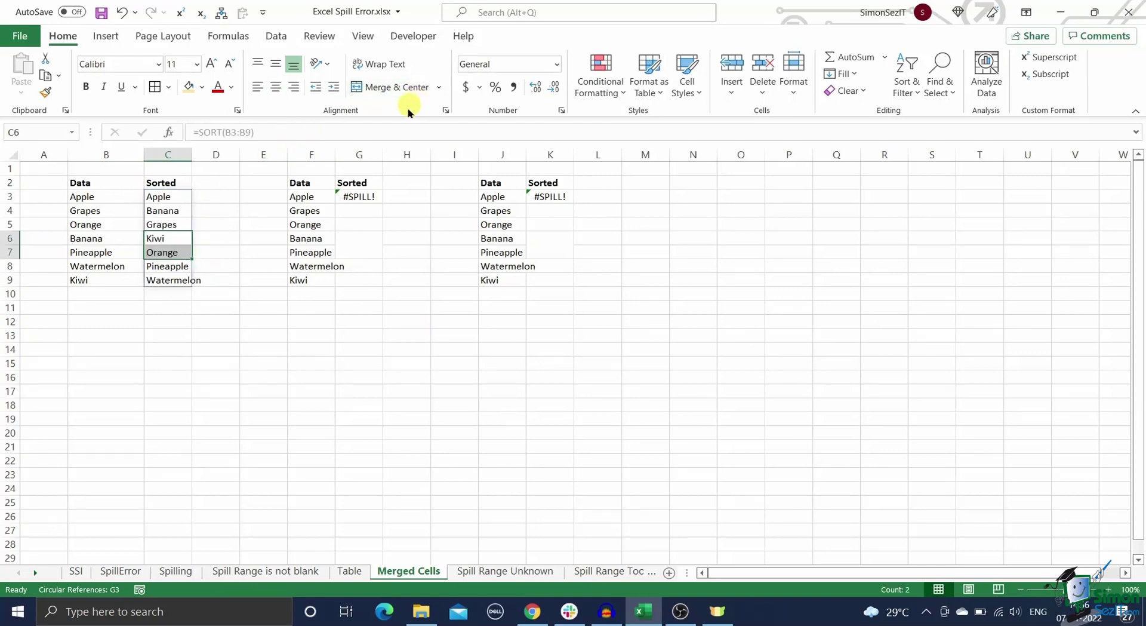
click(245, 262)
Step: Select the merged cells obstructing K3's spill, then switch to the Spill Range Unknown sheet
click(527, 198)
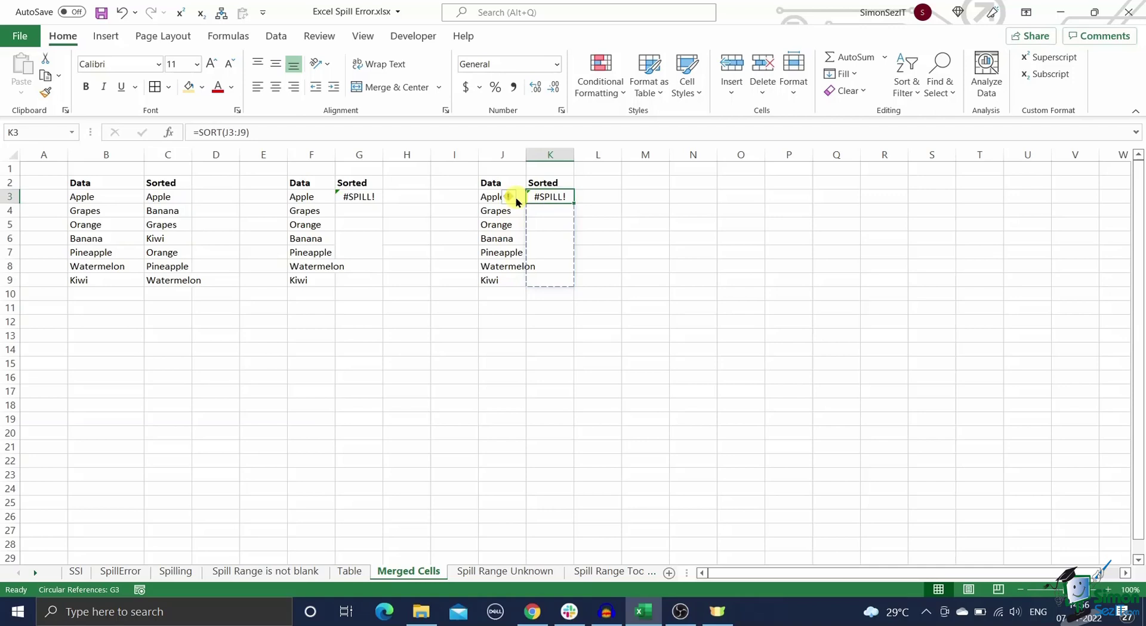
click(515, 198)
click(565, 255)
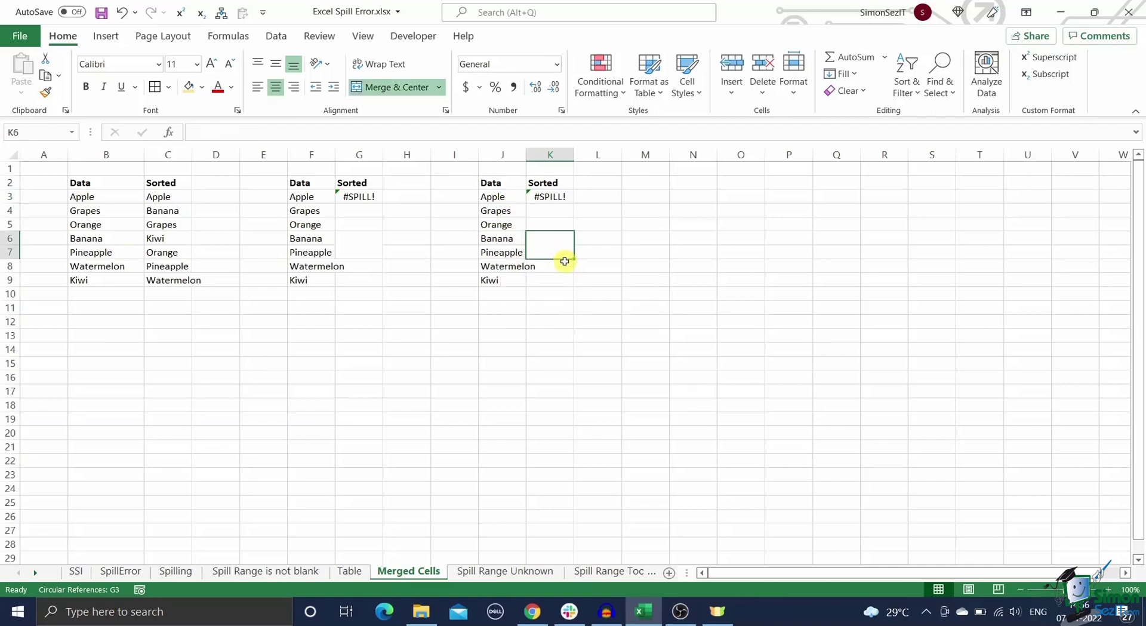
click(478, 571)
click(331, 377)
Step: Compare D4's =SEQUENCE(RANDBETWEEN(1,100)) with E4's SEQUENCE(7), then open the Spill Range Too Big sheet
click(193, 213)
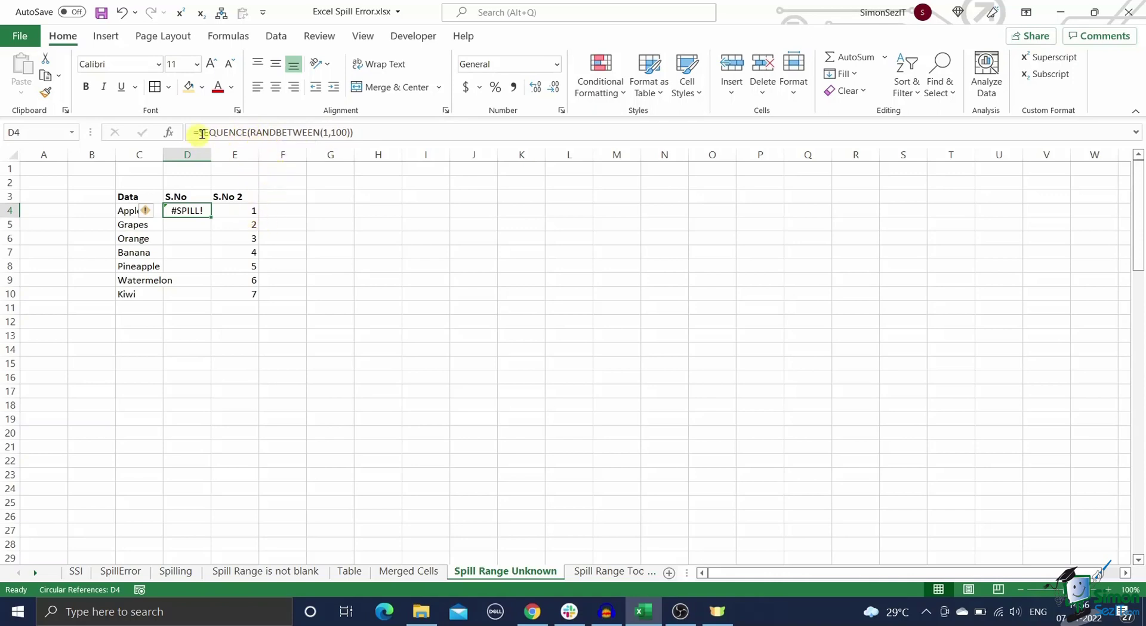
click(243, 214)
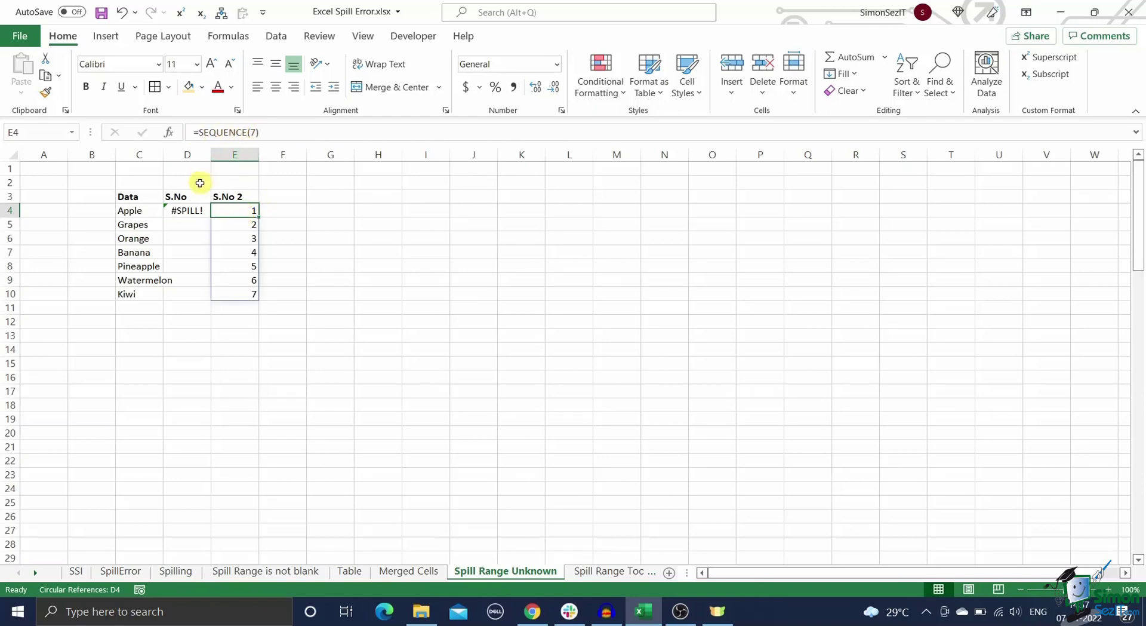
click(189, 211)
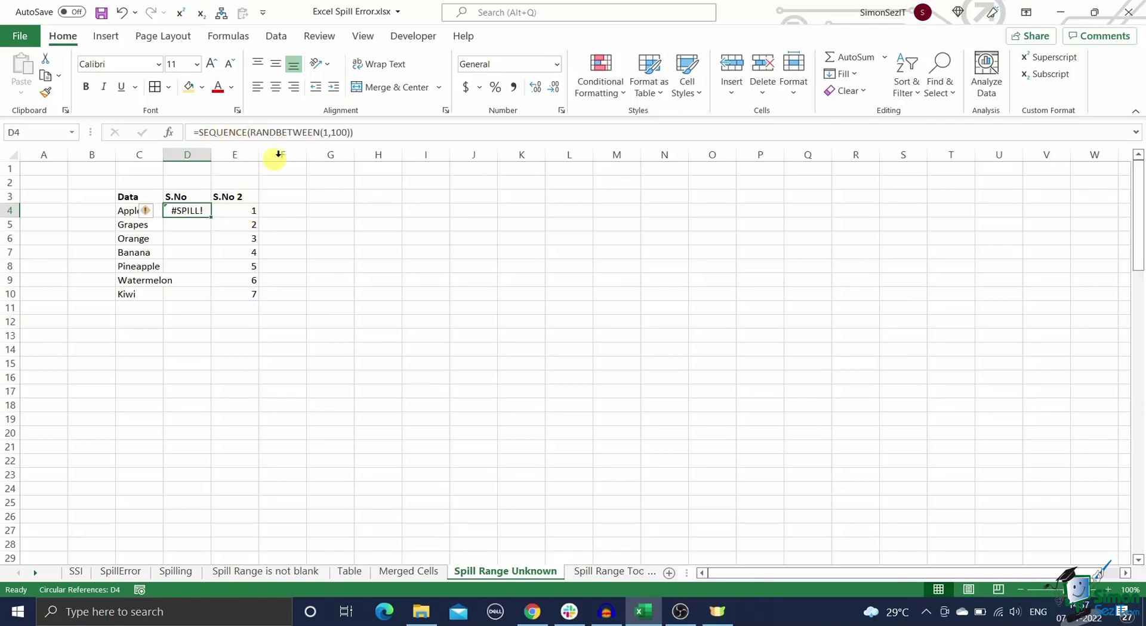
click(238, 209)
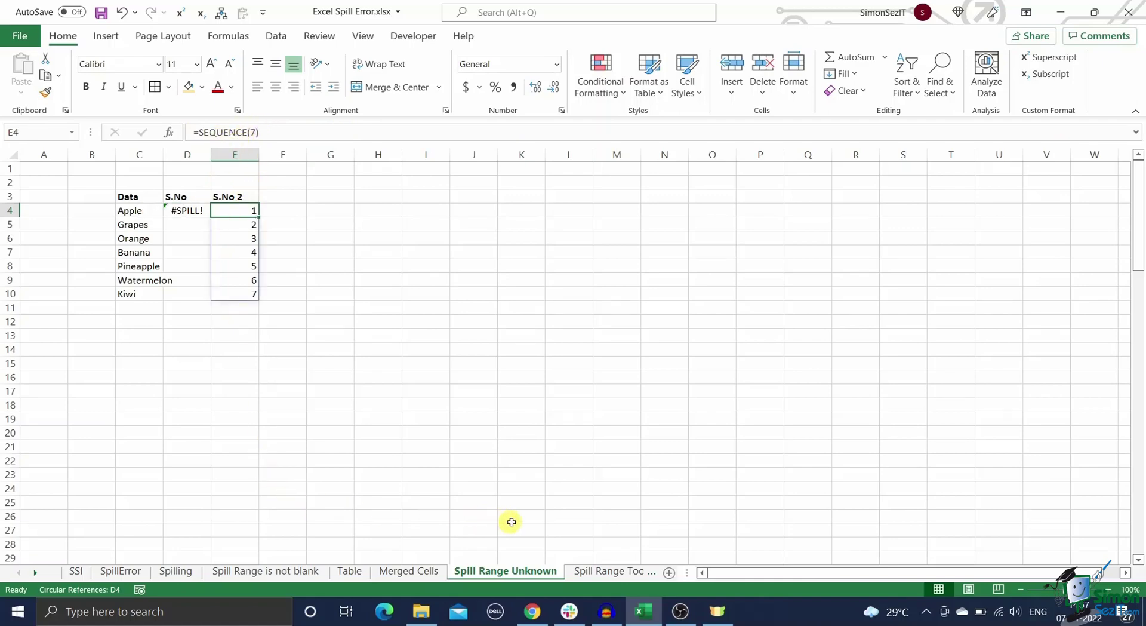
click(597, 570)
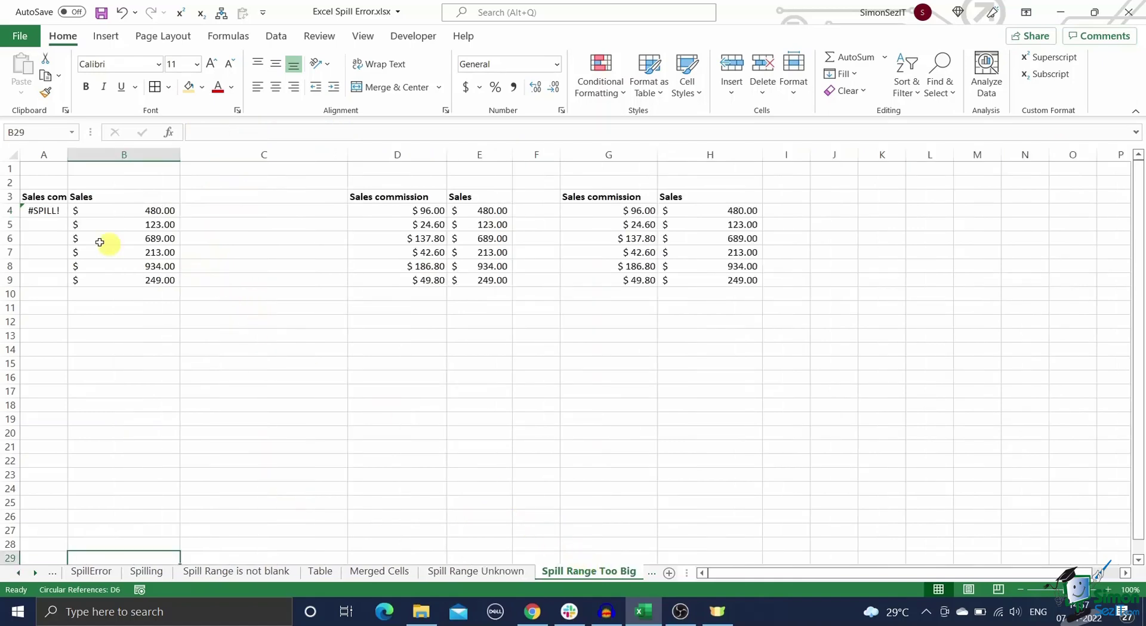
click(42, 213)
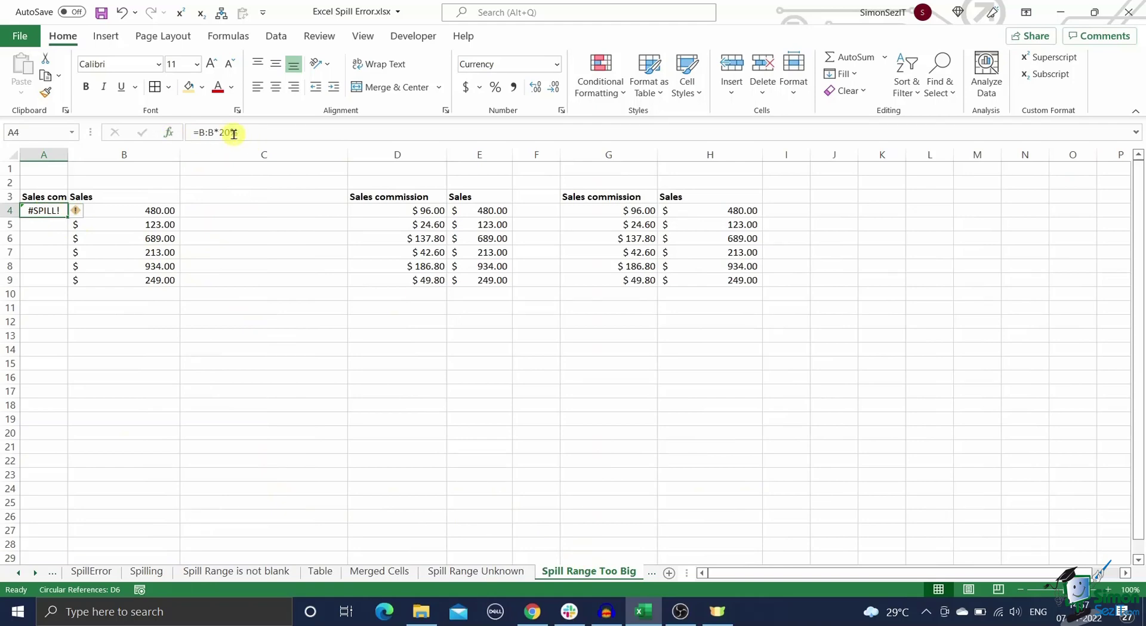
scroll(42, 274, down, 10)
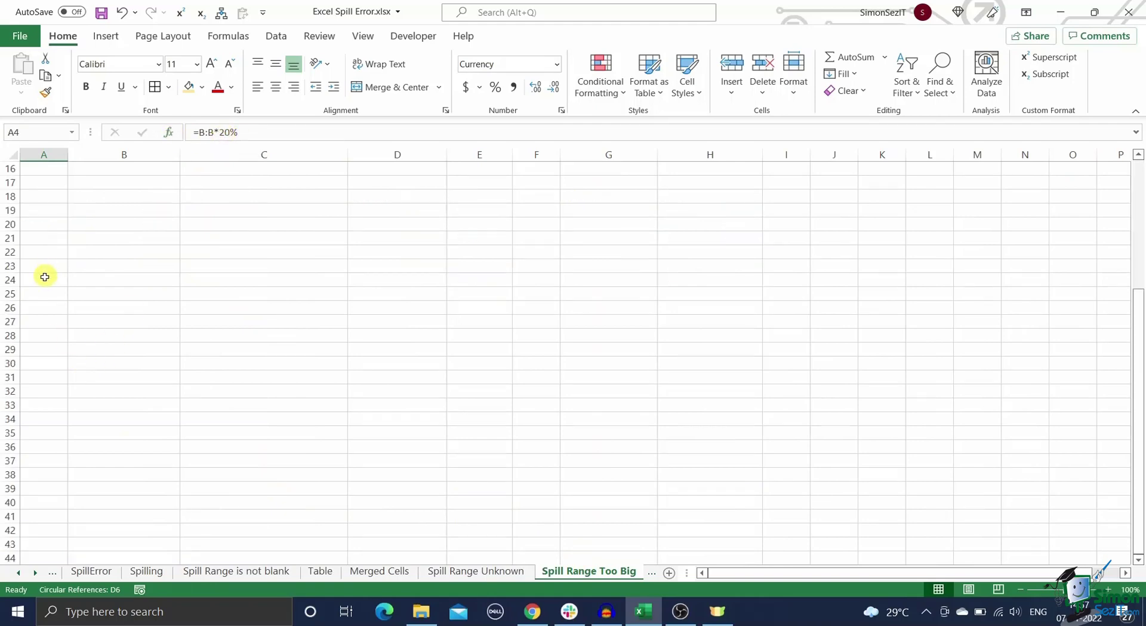
scroll(39, 288, up, 10)
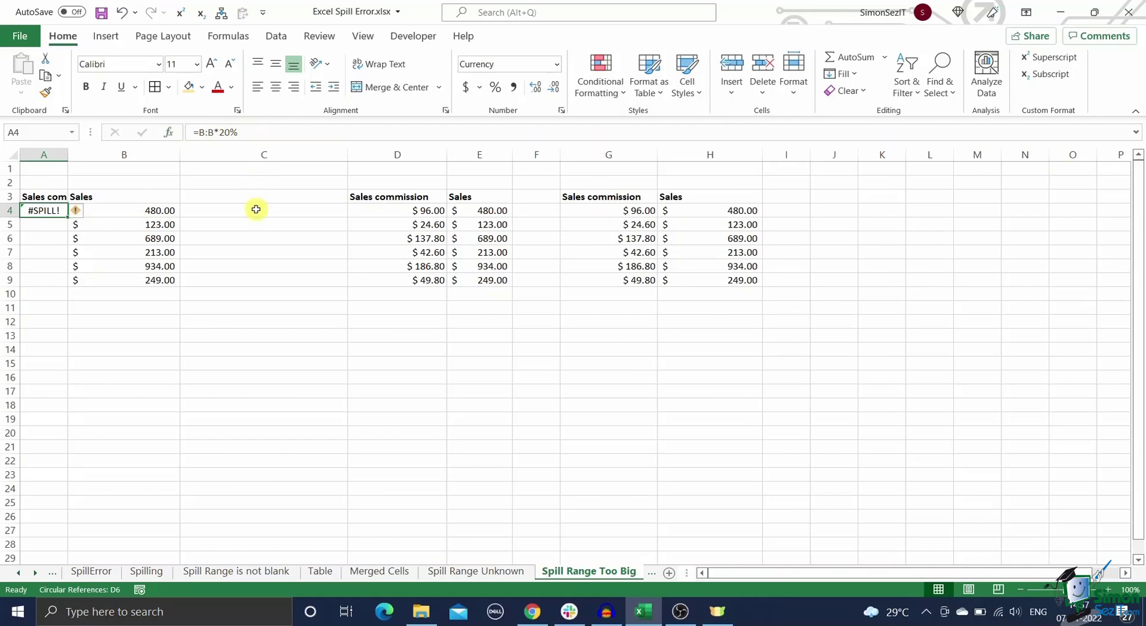
Step: Review the commission formulas in G4:G9 and D4's =@D:D*20%, then move Spill Range Too Big after Thank You
click(255, 209)
key(Right)
click(634, 211)
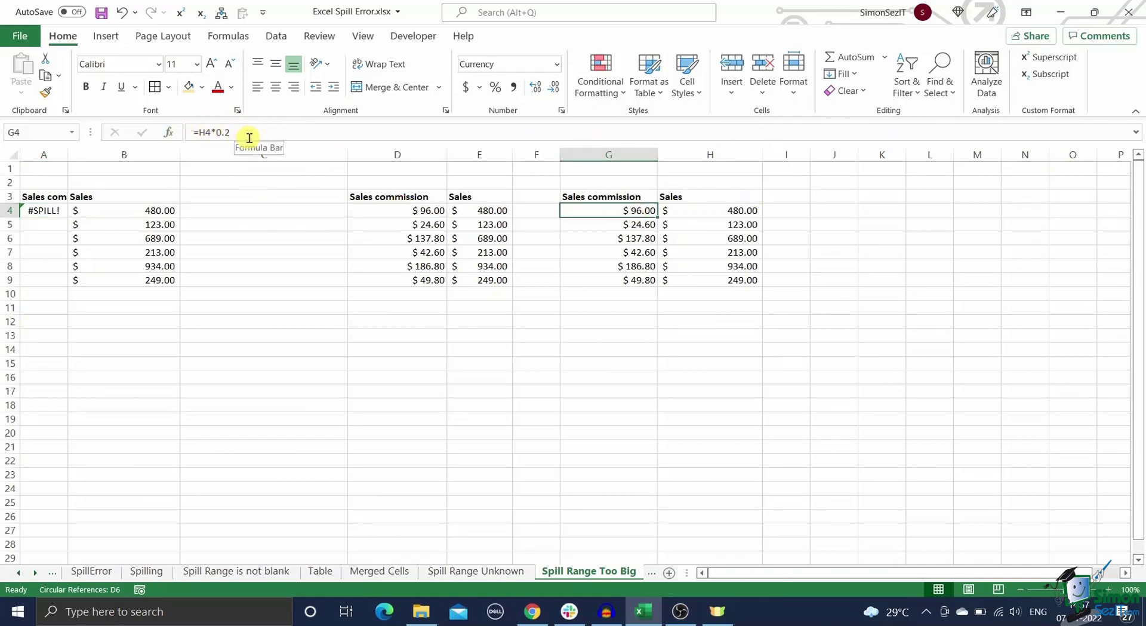
click(642, 238)
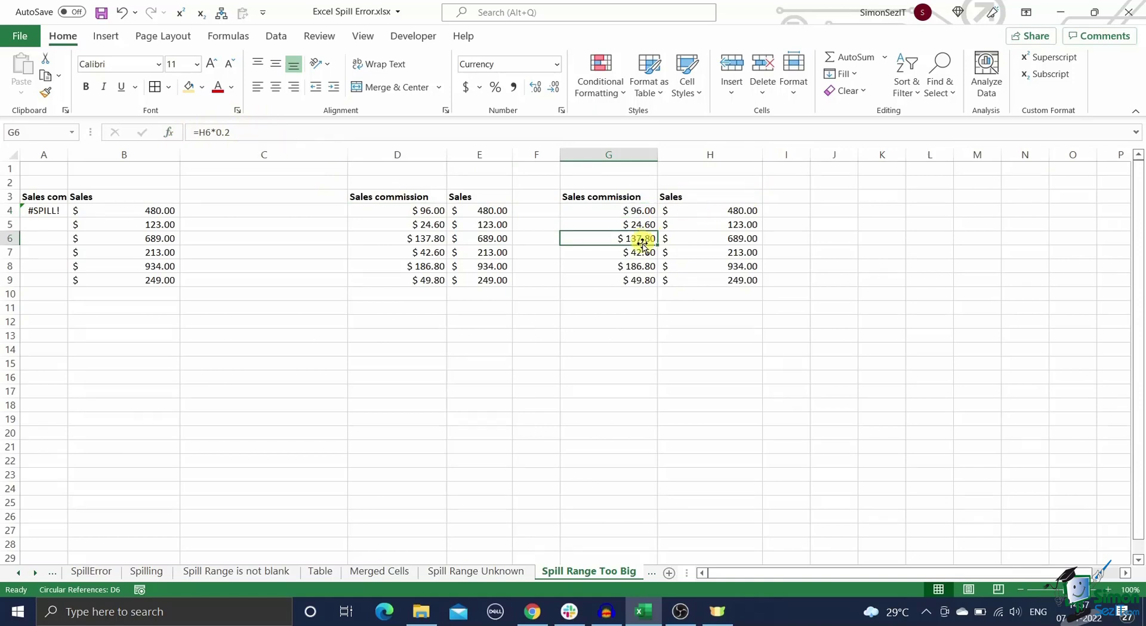
click(638, 265)
click(640, 279)
click(604, 210)
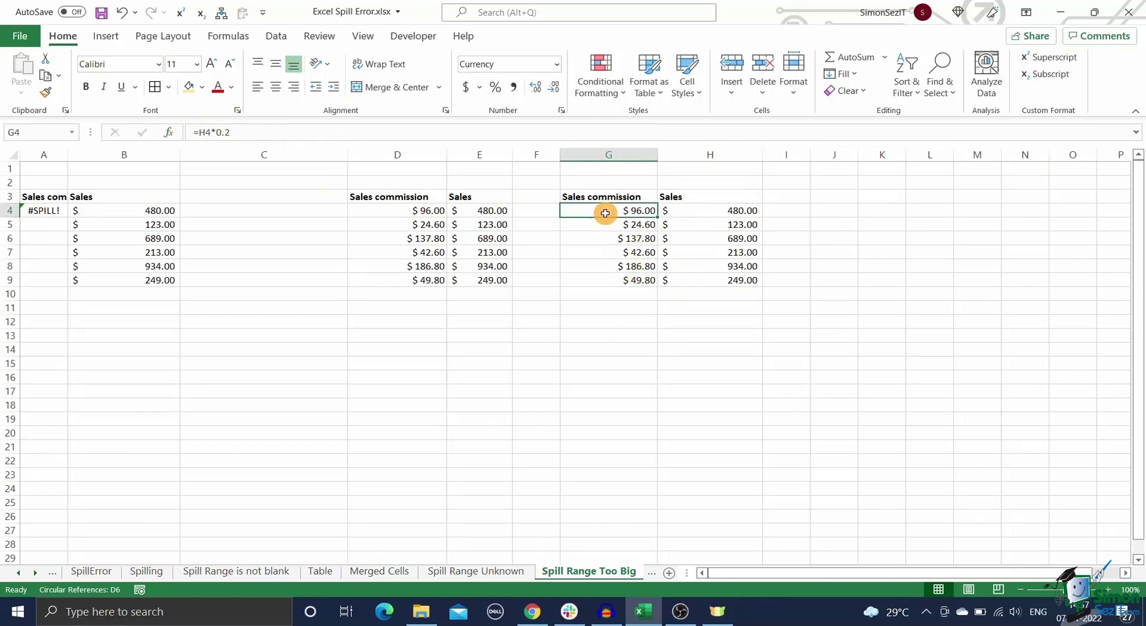
click(437, 211)
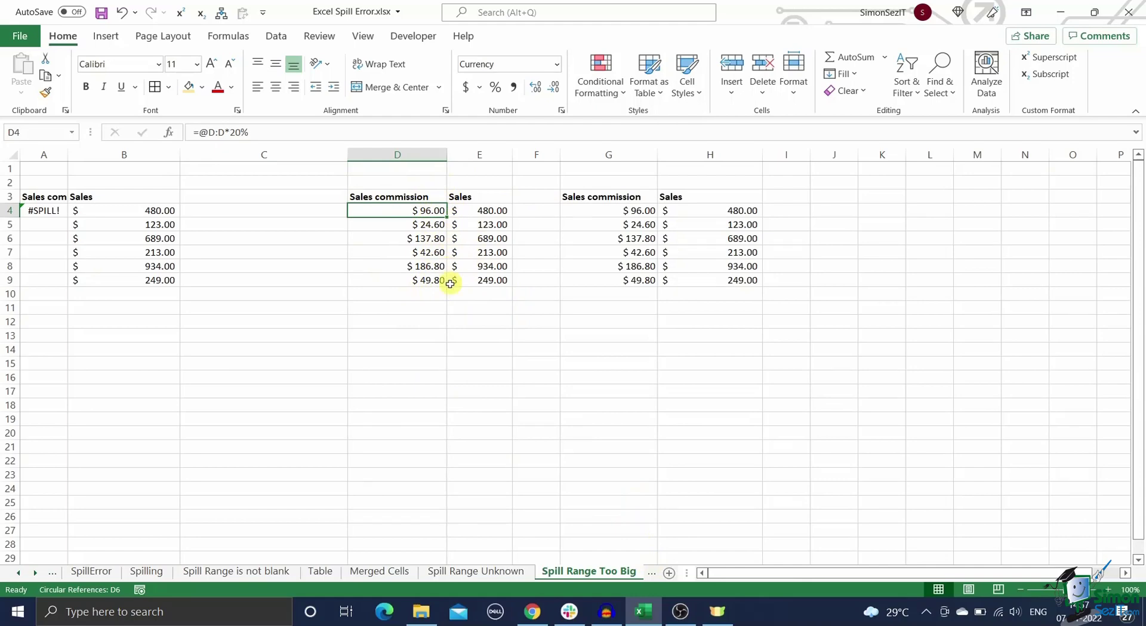
drag(632, 572, 582, 574)
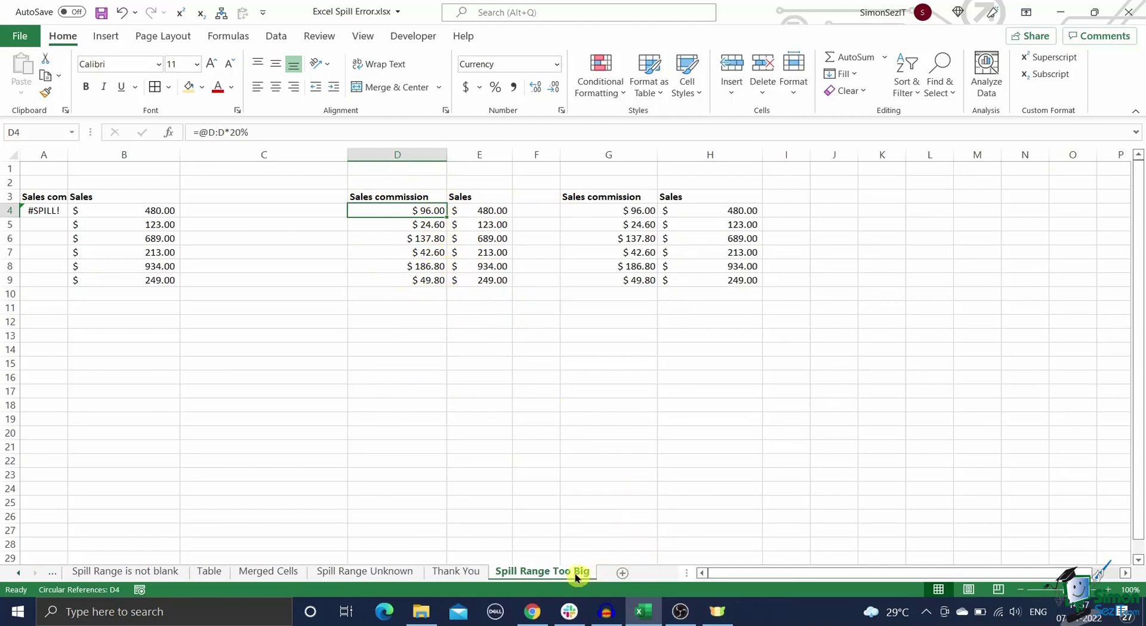
Step: Switch to the Thank You sheet showing the Simon Sez IT logo
click(459, 571)
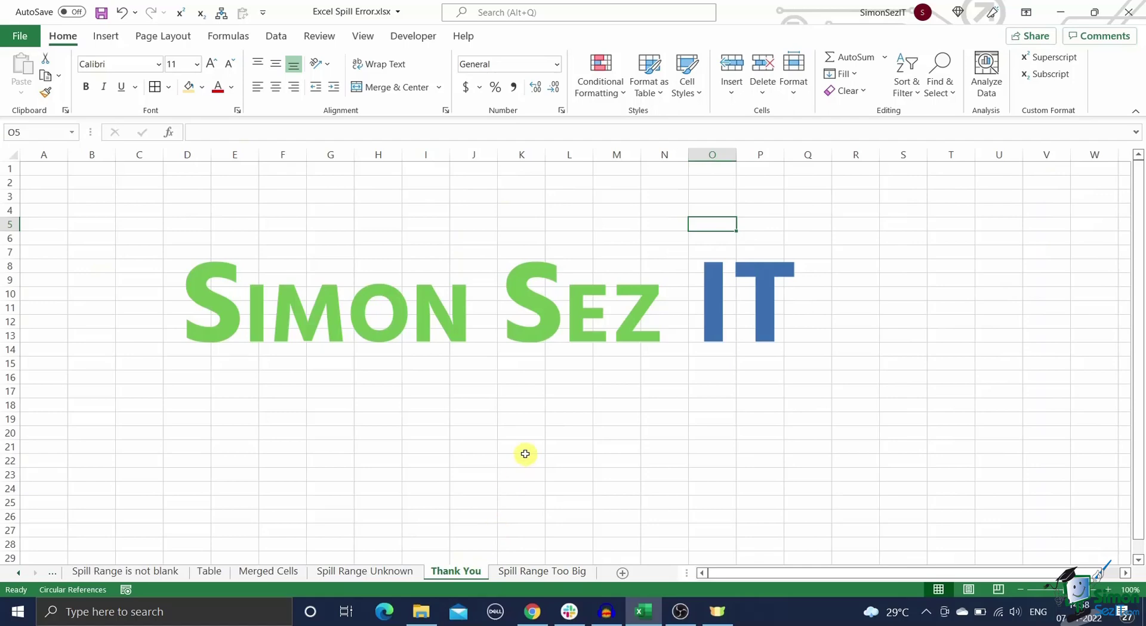